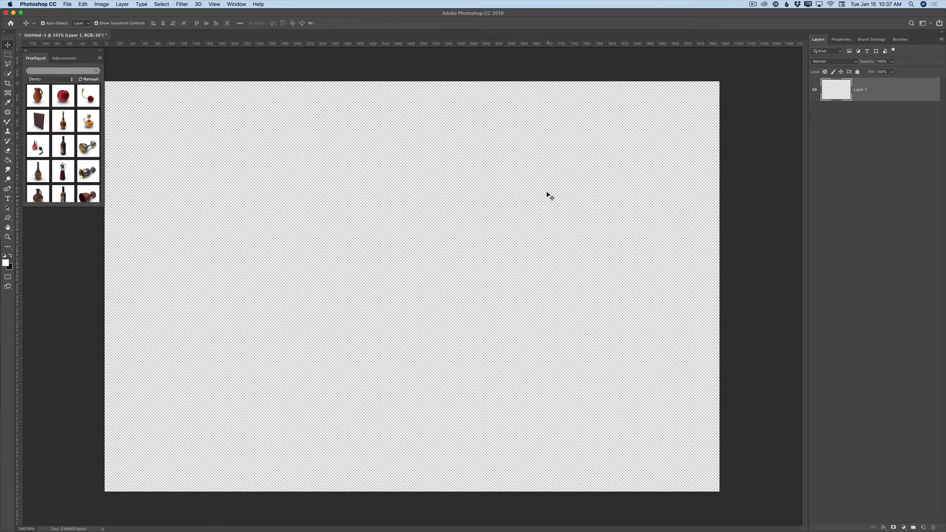
Fill Layer 1 with solid black as the background
left_click(10, 255)
left_click(8, 160)
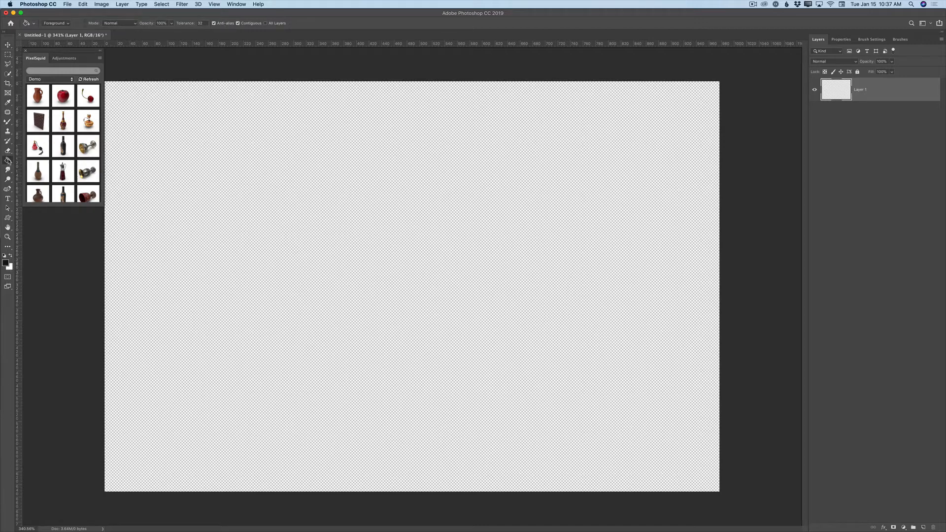
left_click(471, 136)
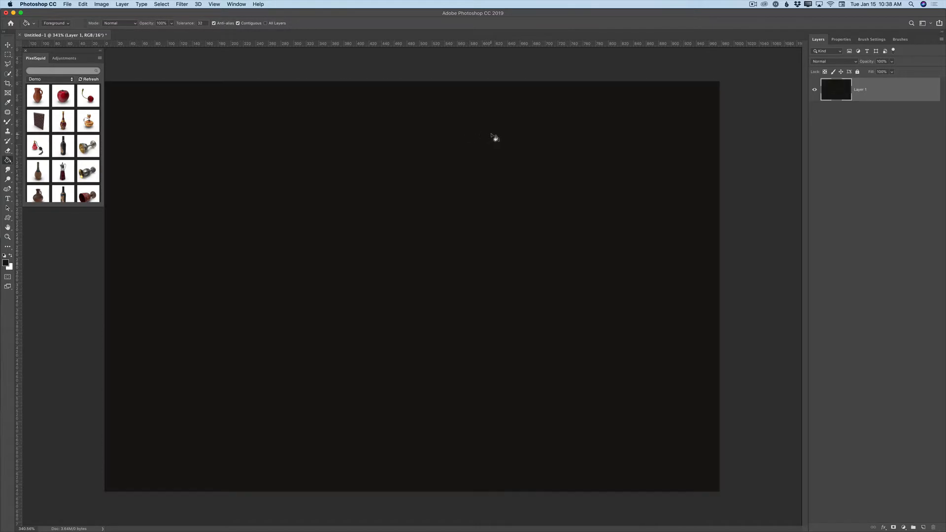
left_click(8, 45)
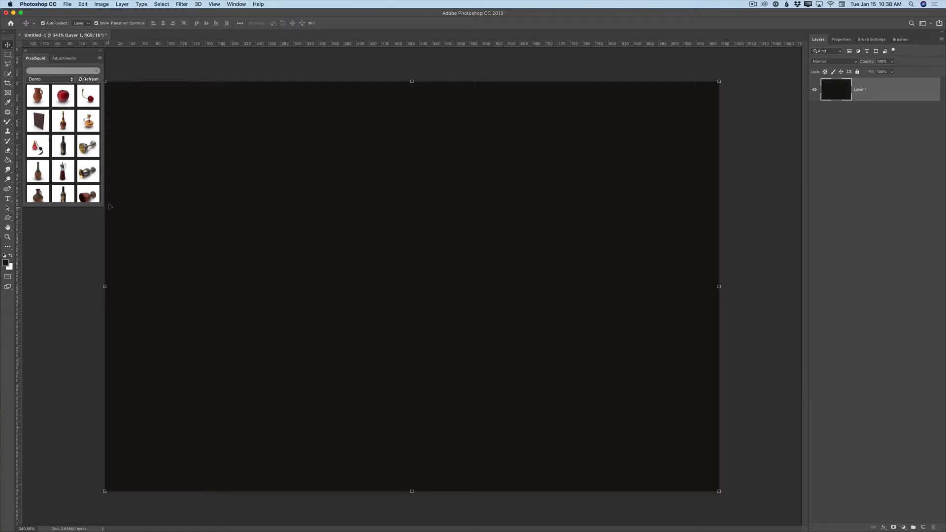
Add the dark red violin from the PixelSquid library and spin it to a lower viewing angle
mouse_move(70, 144)
mouse_move(91, 175)
scroll(51, 160, "down", 5)
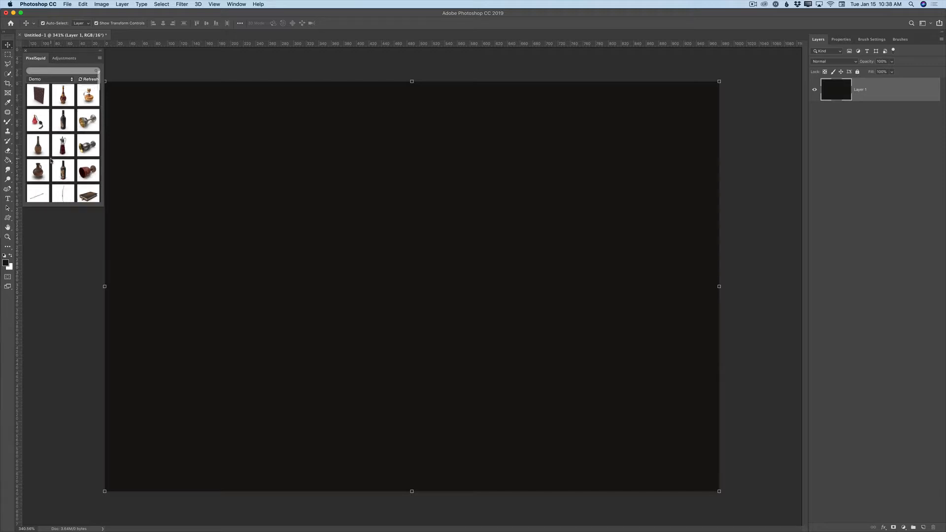
scroll(51, 161, "down", 2)
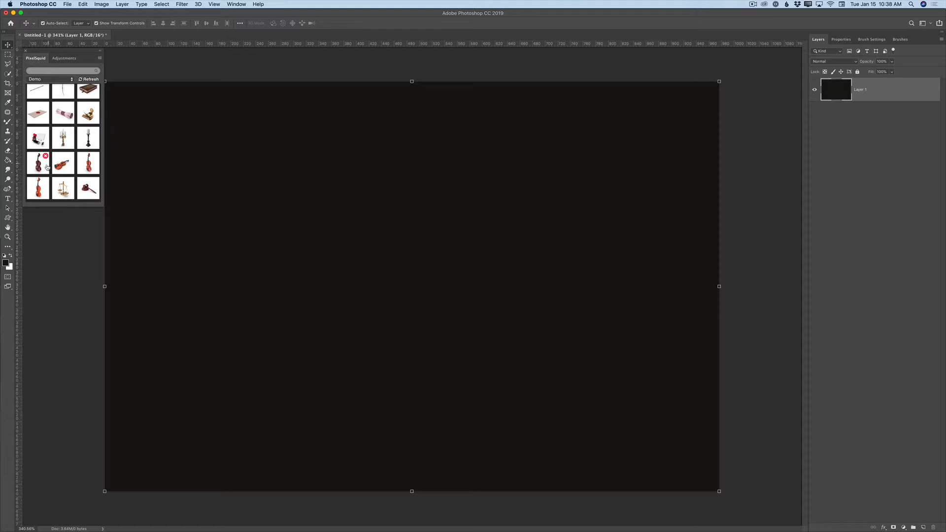
left_click(40, 170)
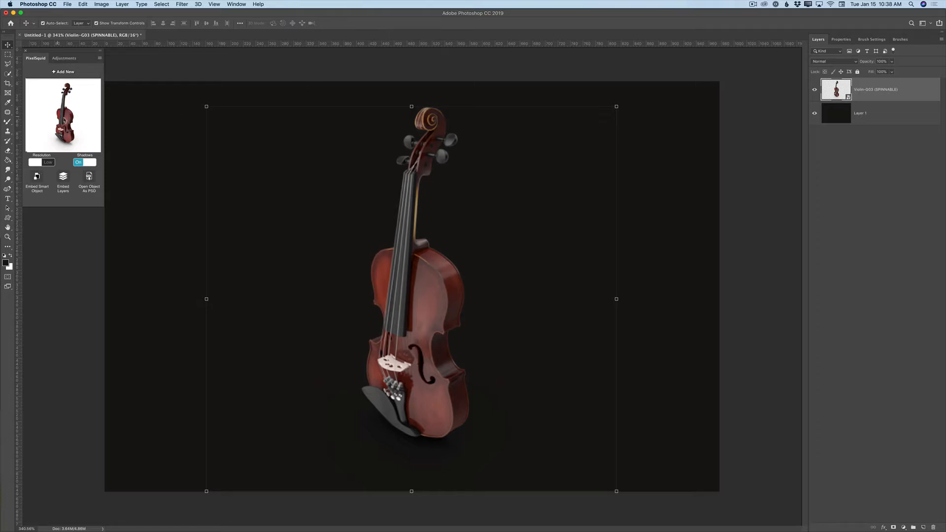
left_click_drag(64, 120, 66, 110)
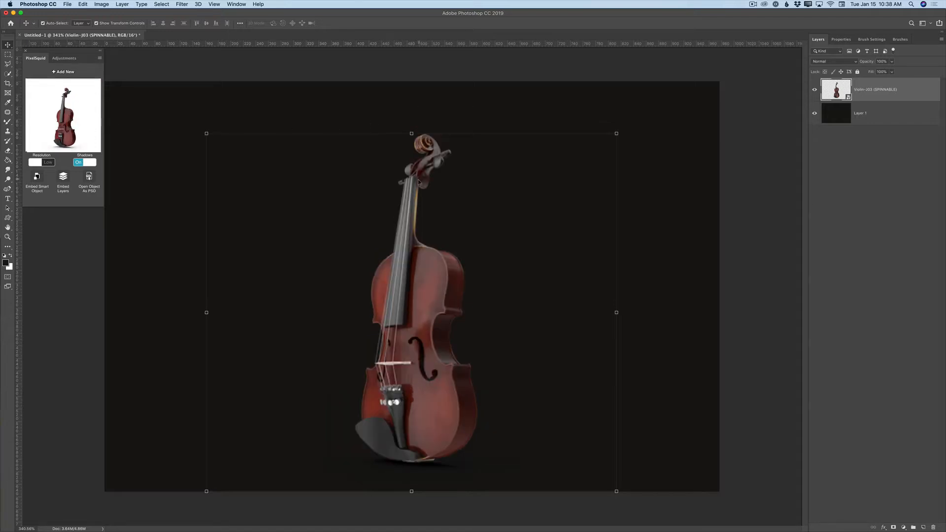
Place the violin on the right half of the canvas at about 416% scale and switch it to high resolution
left_click_drag(418, 180, 542, 139)
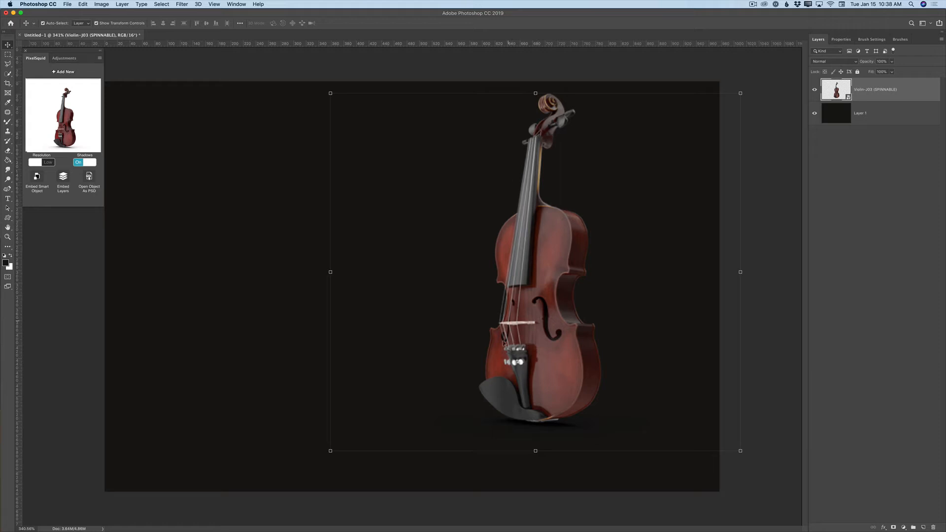
left_click_drag(330, 450, 363, 416)
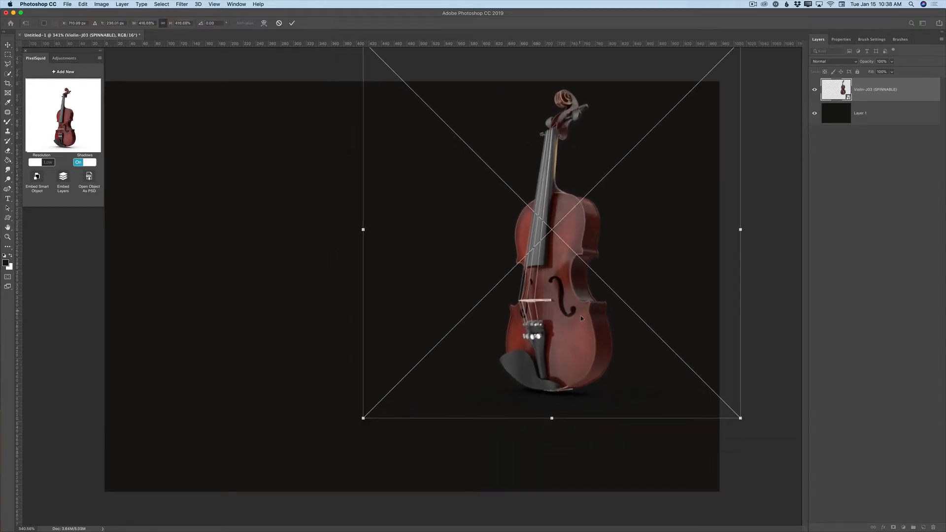
left_click_drag(574, 336, 564, 365)
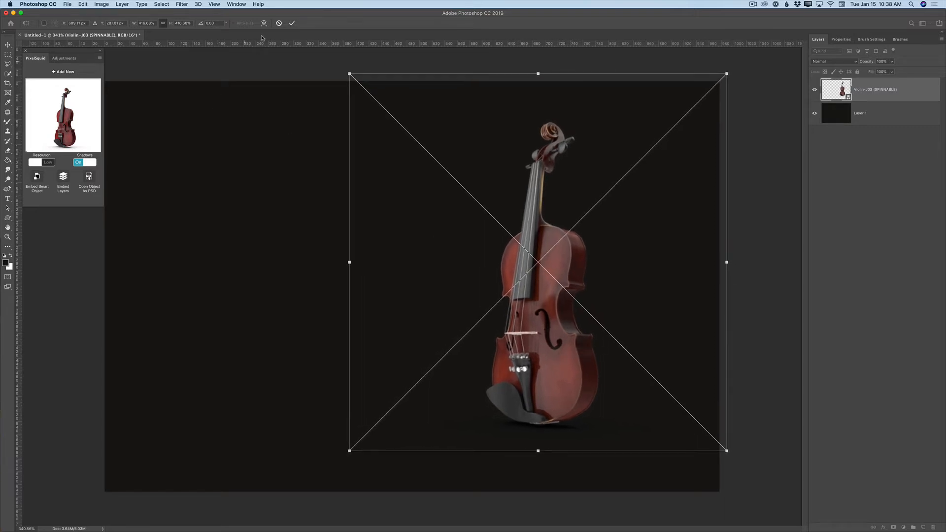
left_click(292, 23)
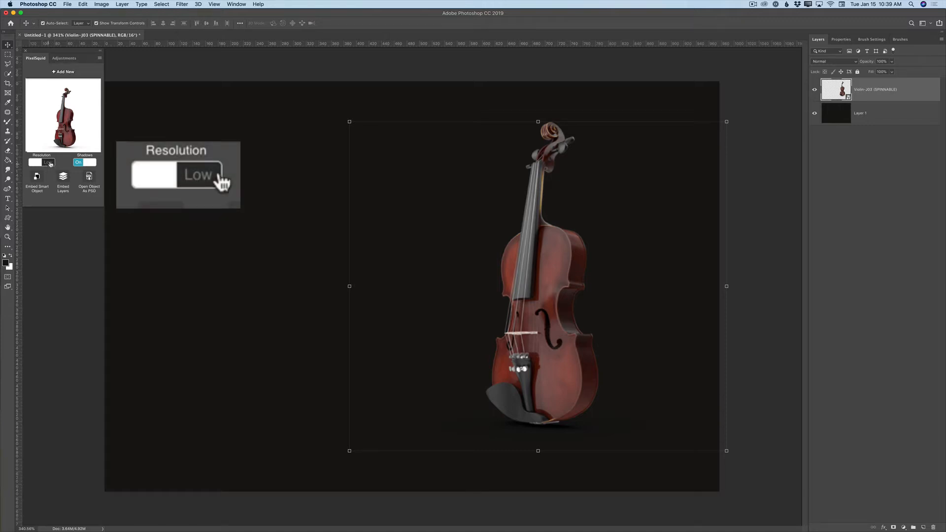
left_click(47, 163)
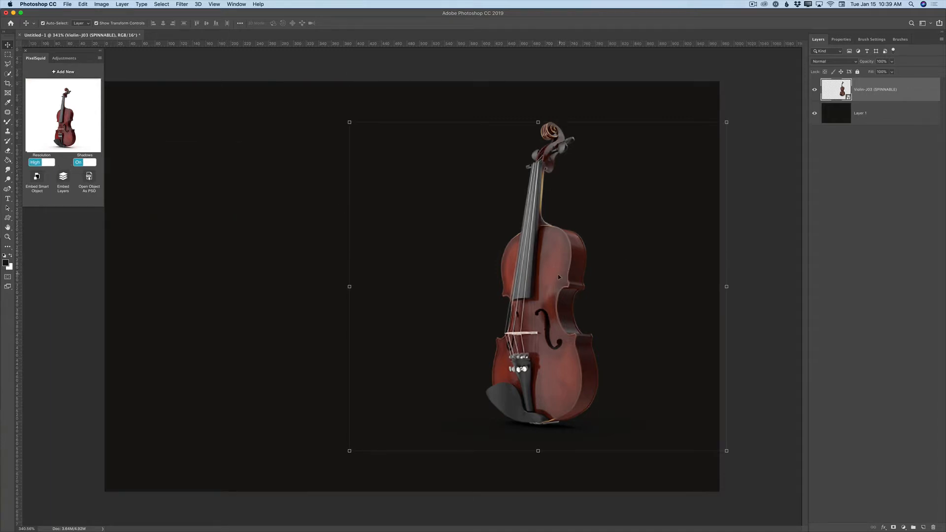
Add the old leather book directly above Layer 1, behind the violin, and spin it to show its spine
left_click(66, 73)
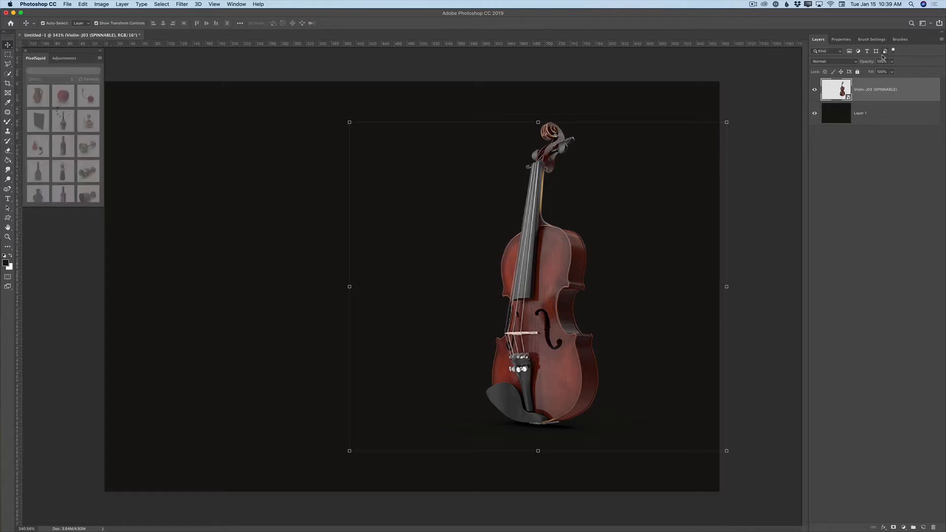
left_click(883, 117)
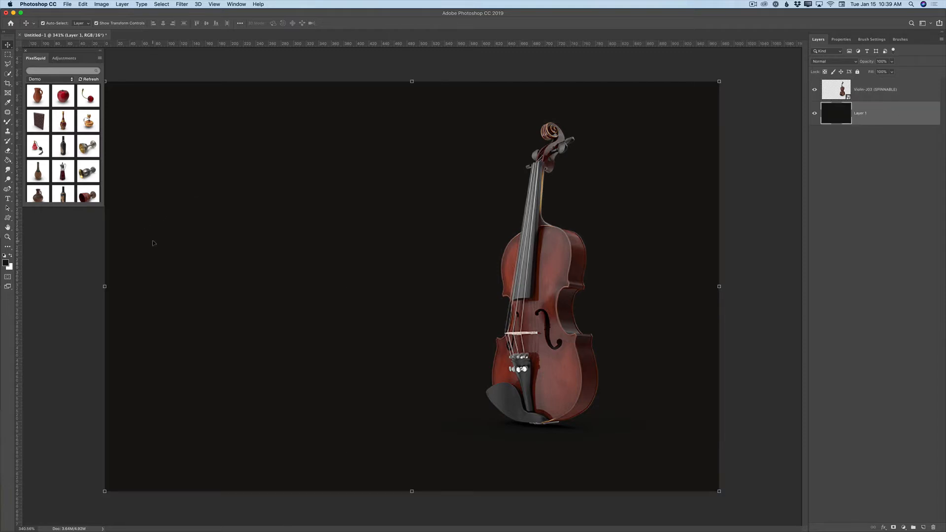
scroll(74, 186, "down", 4)
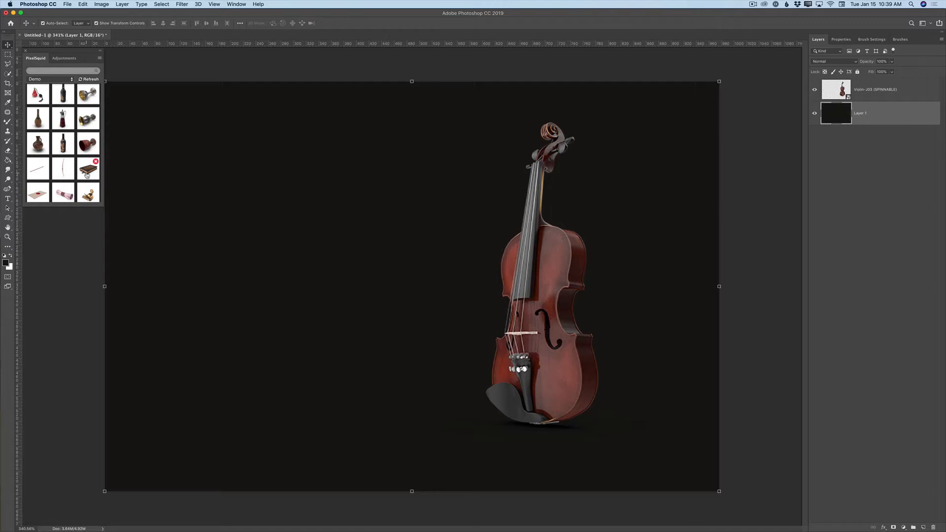
left_click(87, 174)
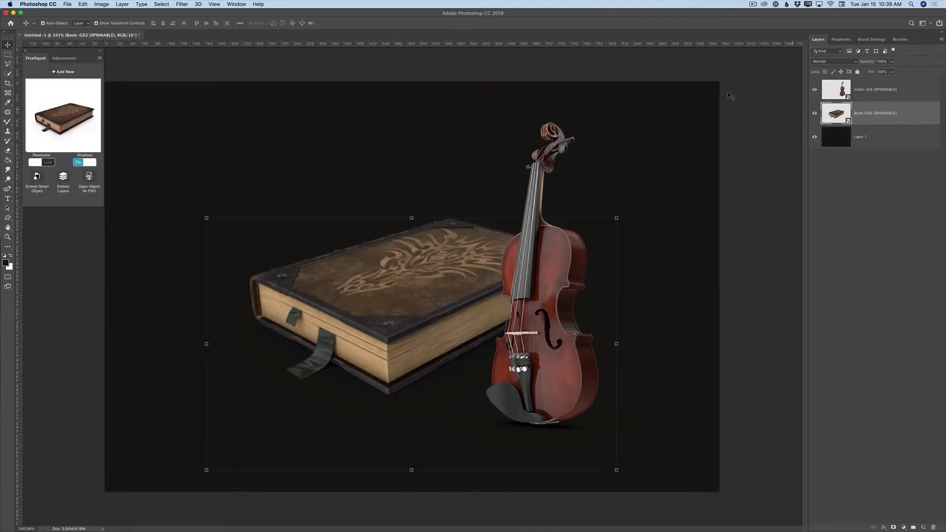
left_click_drag(64, 131, 88, 124)
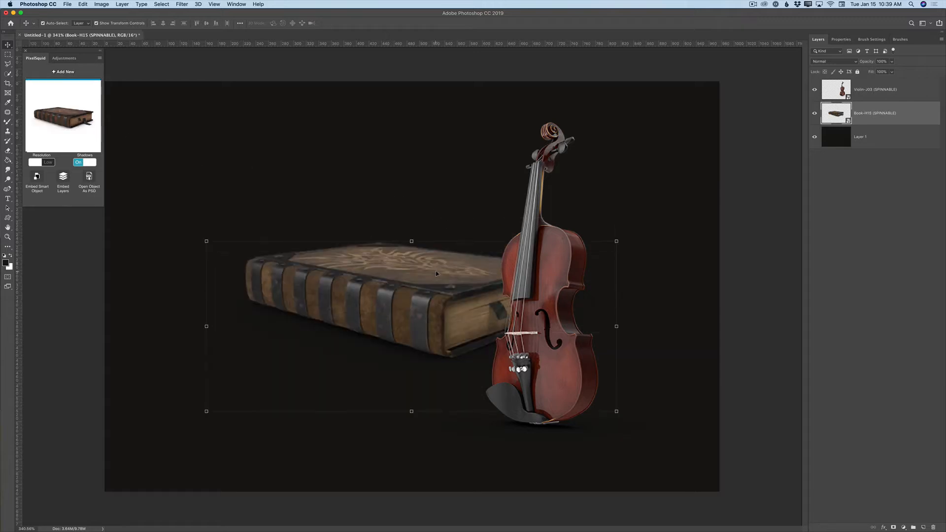
Place the book under the violin's base at about 288% scale and switch it to high resolution
left_click_drag(430, 278, 521, 397)
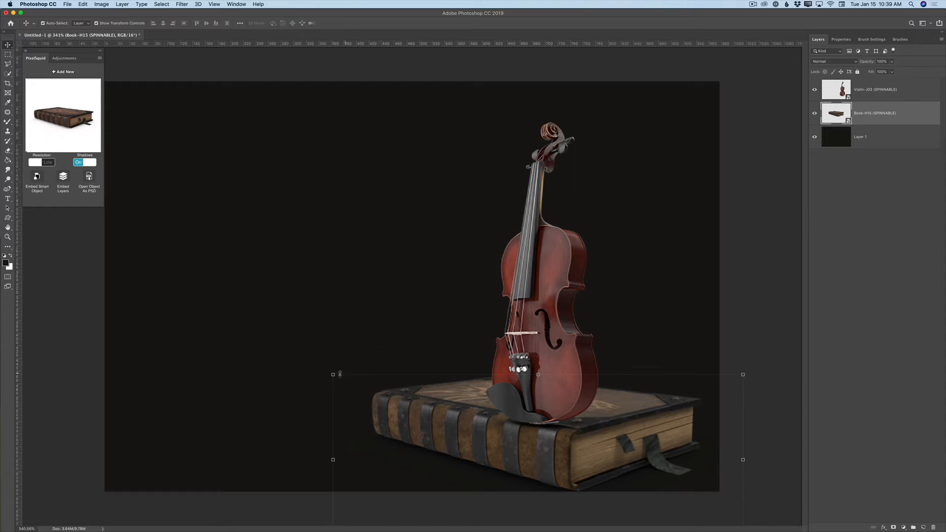
key("super+t")
left_click_drag(333, 215, 481, 389)
left_click_drag(571, 450, 502, 383)
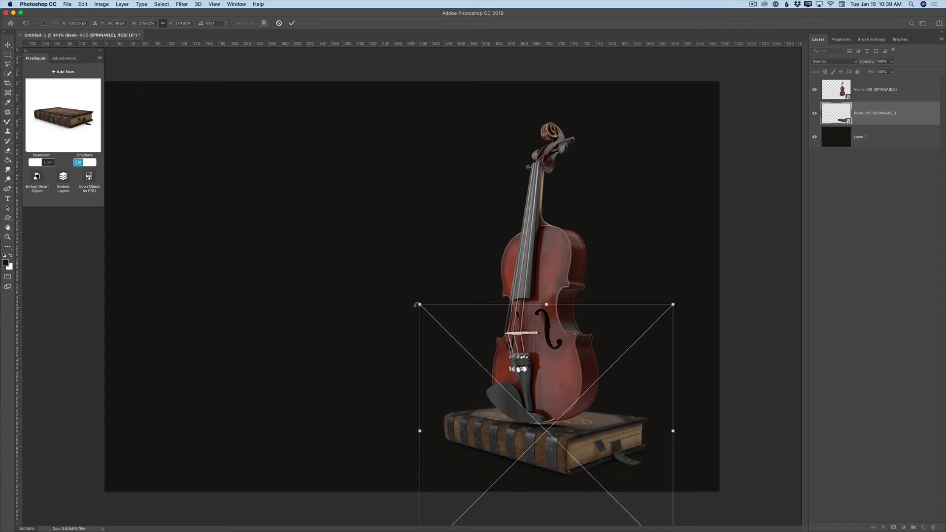
mouse_move(419, 304)
left_mouse_down()
mouse_move(407, 290)
mouse_move(419, 304)
left_mouse_up()
left_click_drag(674, 302, 681, 296)
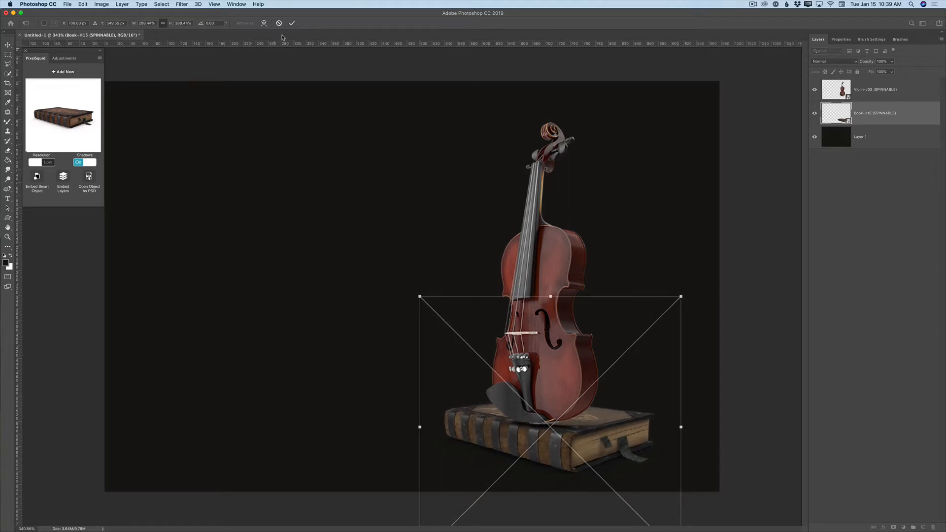
left_click(292, 23)
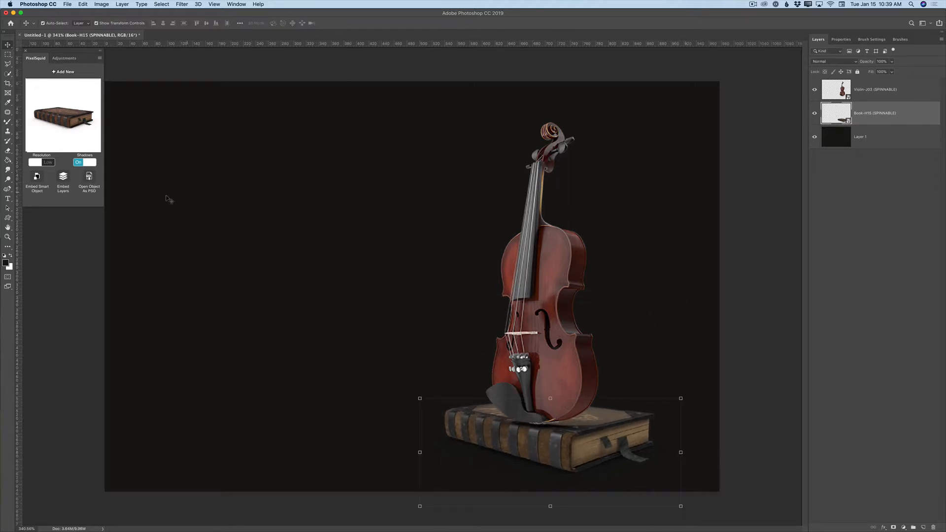
left_click(51, 162)
Shift the violin slightly right on the book and spin it to face more toward the front
left_click(867, 94)
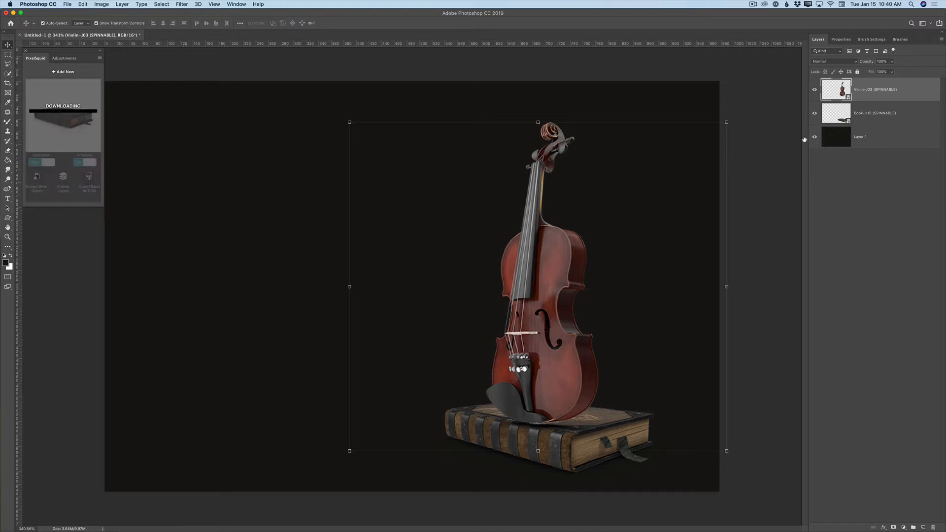
mouse_move(558, 257)
left_mouse_down()
mouse_move(571, 243)
mouse_move(575, 255)
left_mouse_up()
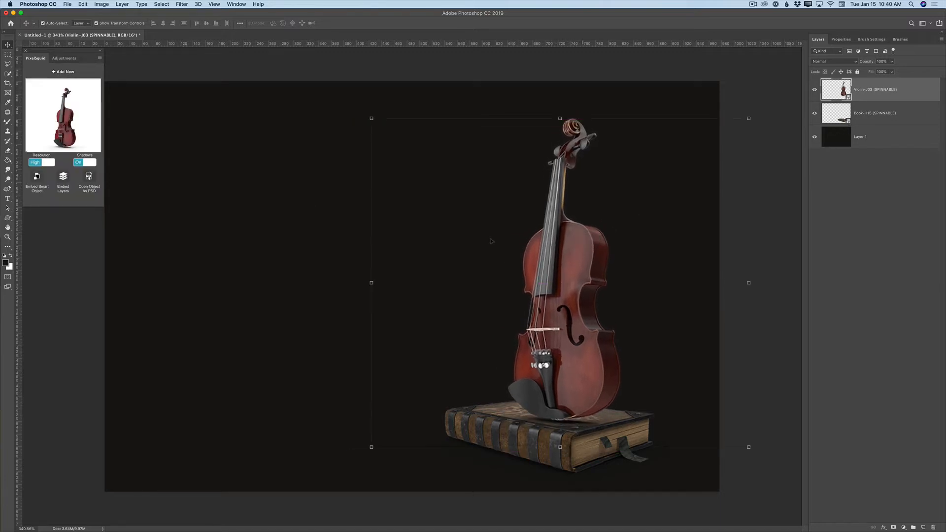
left_click_drag(69, 142, 67, 142)
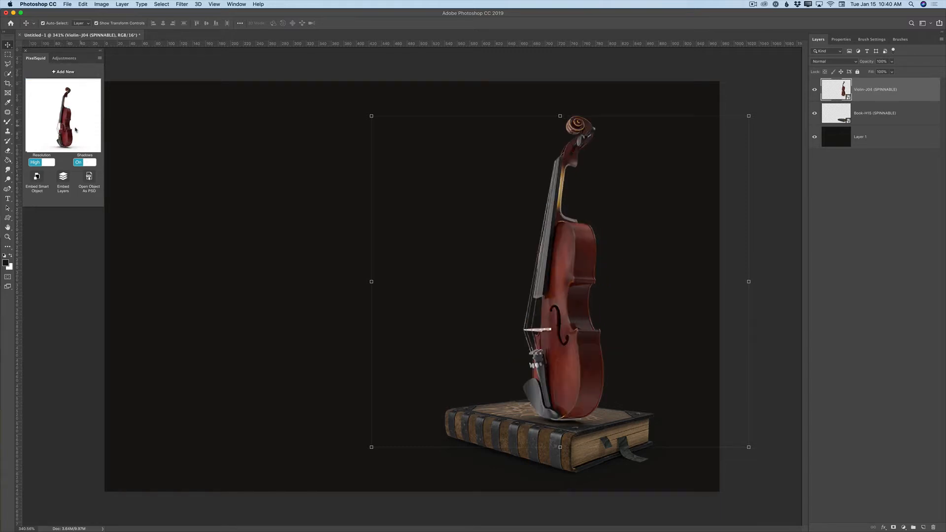
left_click_drag(66, 132, 72, 135)
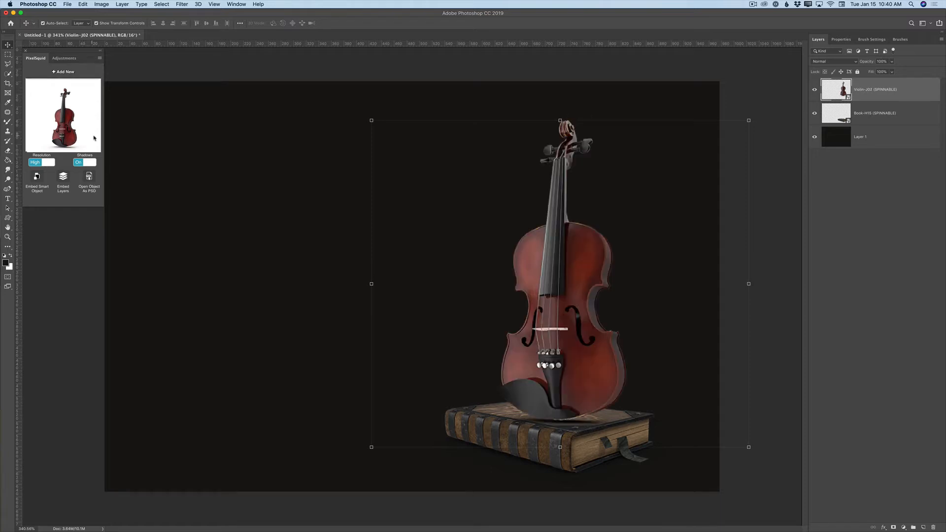
Tilt the violin about 1.5° clockwise so it stands on the book, keeping nearly the same scale
left_click(378, 104)
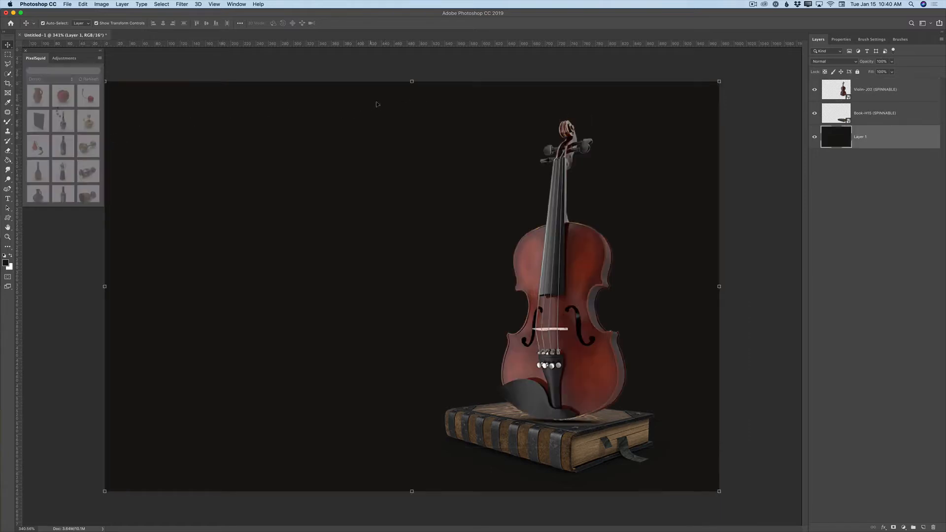
left_click(538, 226)
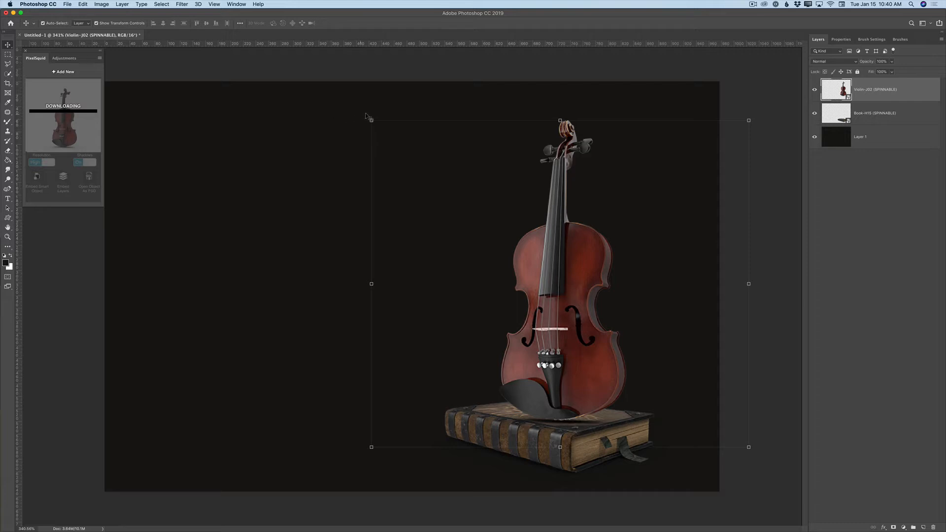
key("ctrl+t")
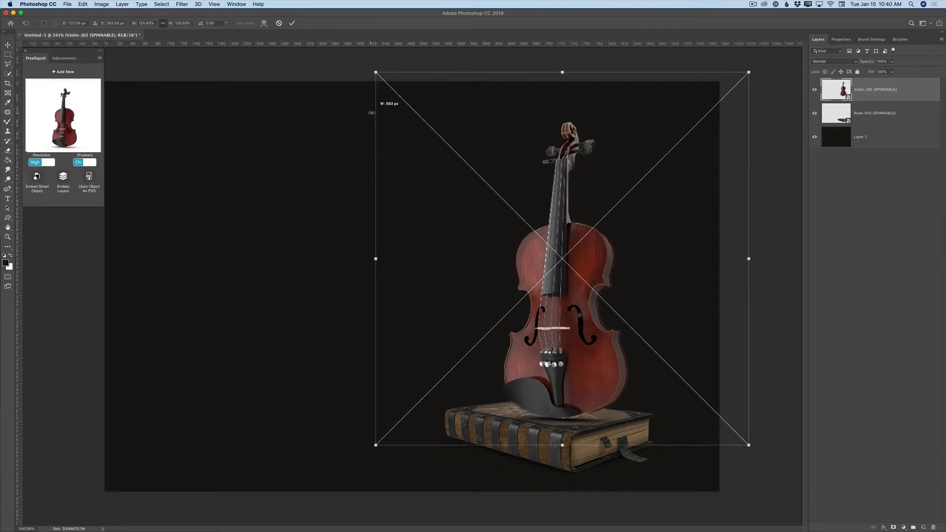
left_click_drag(366, 117, 366, 99)
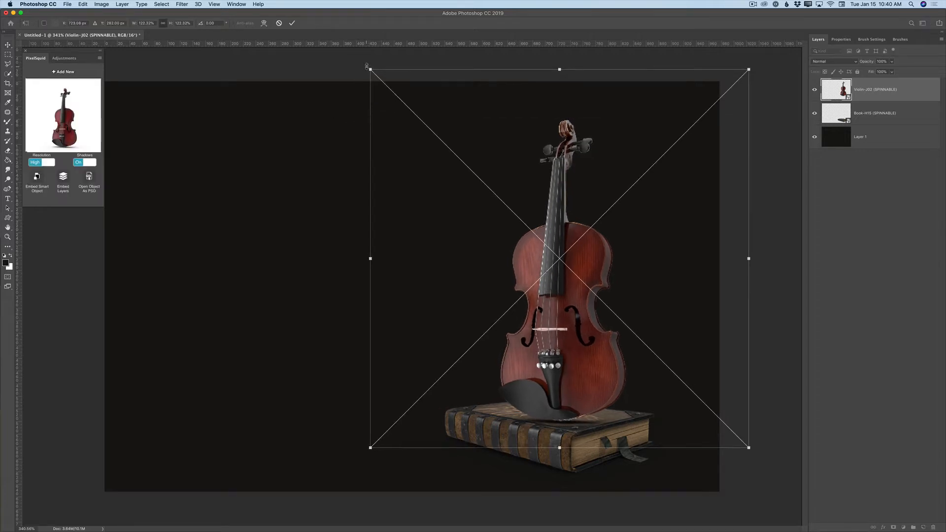
left_click_drag(366, 66, 369, 93)
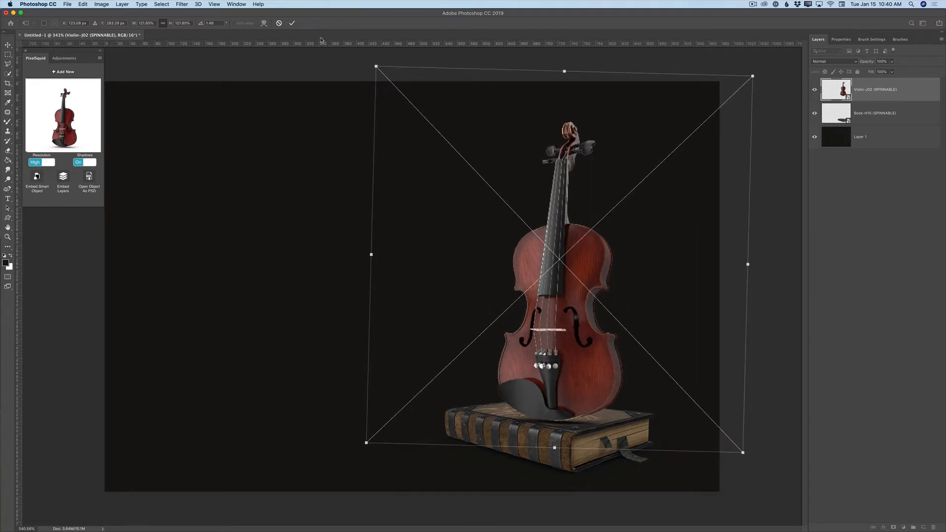
left_click(292, 23)
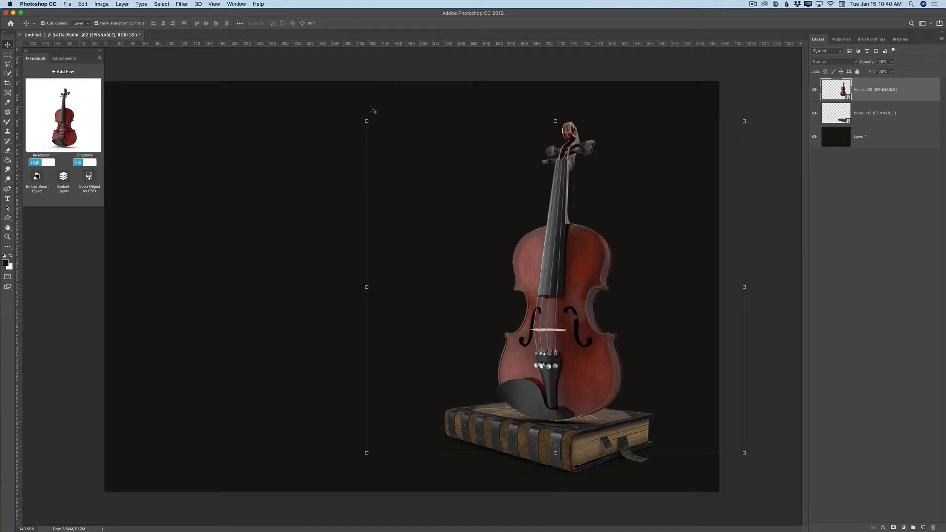
Add the Black Baroque Candlestick with its white candle from the Demo collection and spin it to a nearly level side view
left_click(63, 73)
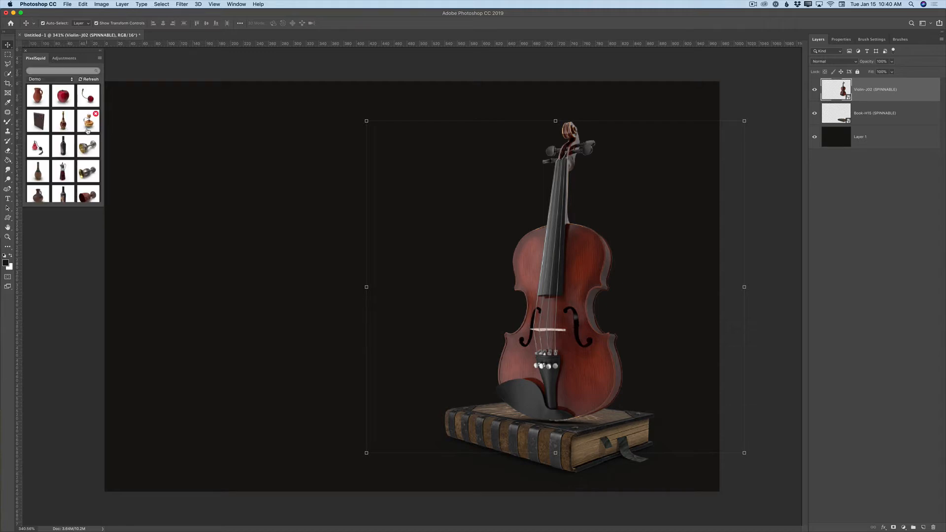
scroll(77, 150, "down", 2)
scroll(76, 150, "down", 5)
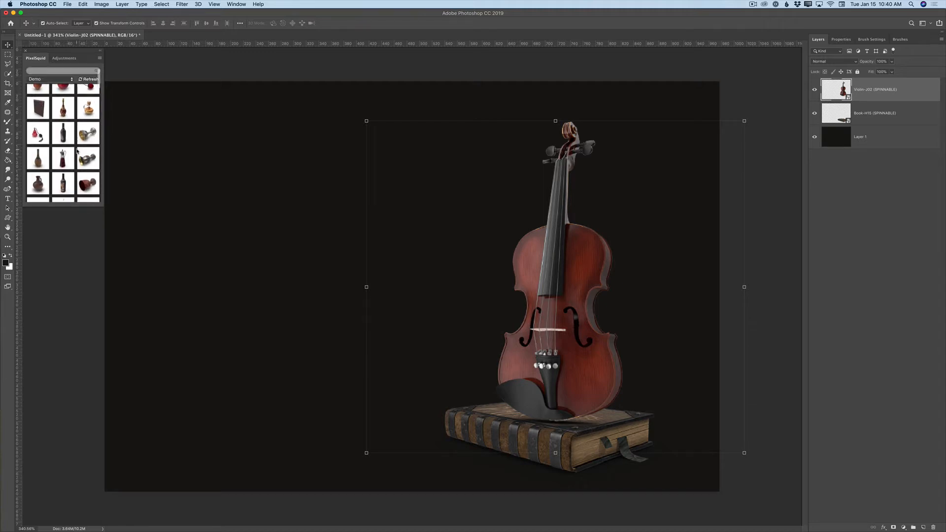
scroll(77, 150, "down", 2)
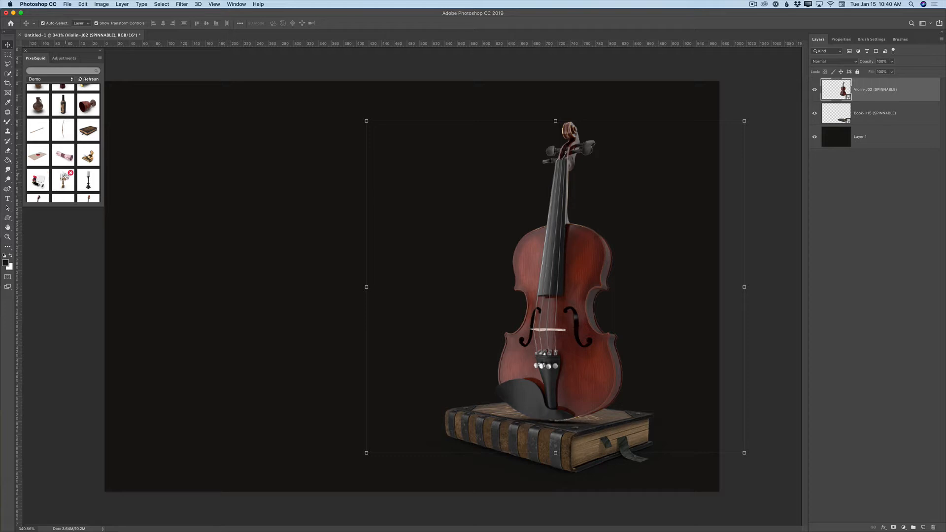
scroll(65, 175, "down", 2)
scroll(66, 176, "down", 5)
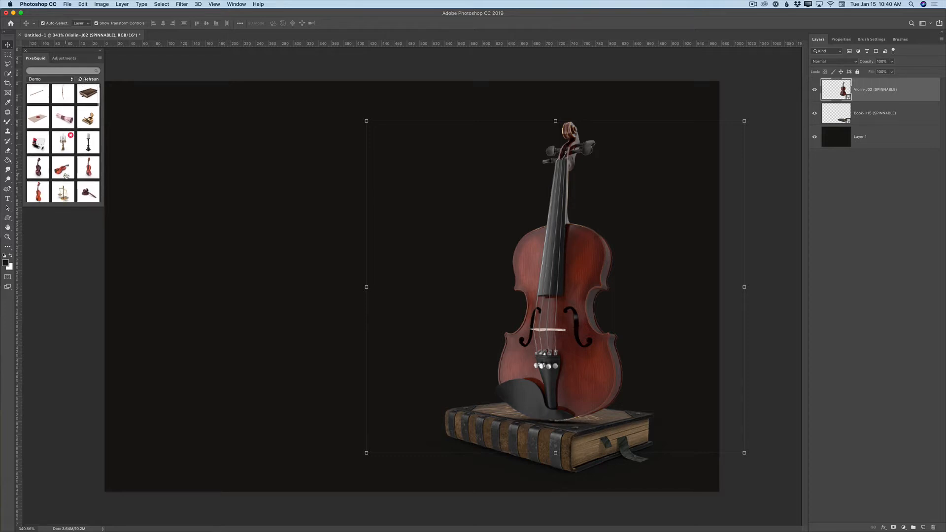
left_click(93, 123)
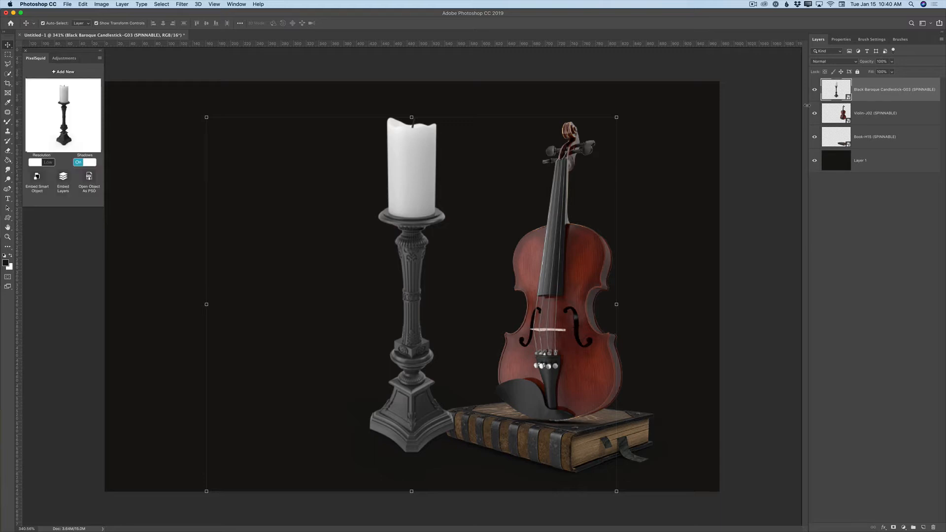
left_click_drag(72, 127, 67, 122)
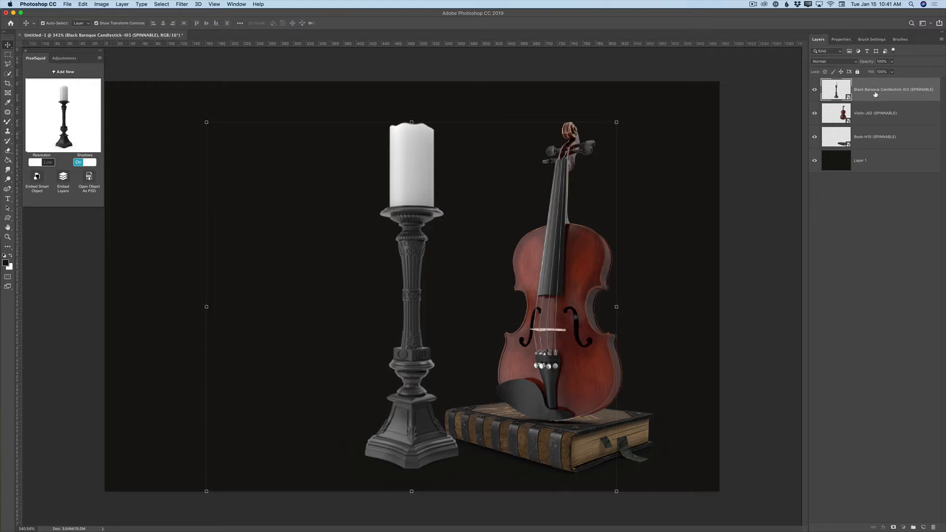
Move the candlestick layer directly beneath the book layer and scale it to about 264%, standing just left of the book
left_click_drag(875, 94, 886, 151)
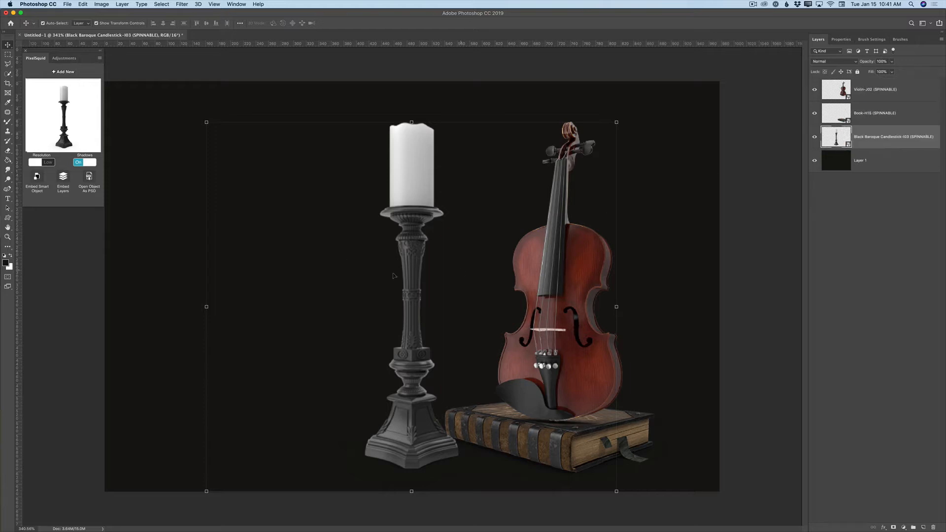
key("super+t")
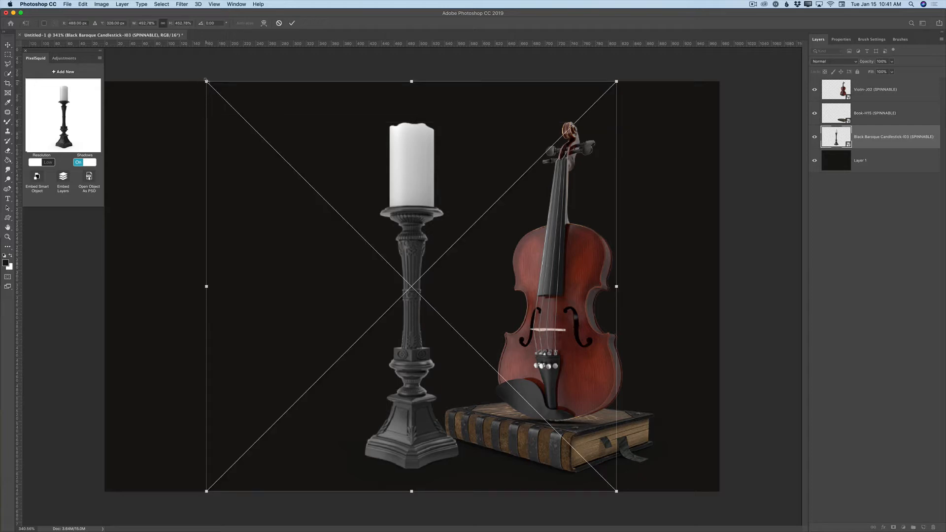
left_click_drag(206, 80, 224, 98)
left_click_drag(275, 149, 276, 150)
left_click_drag(453, 263, 448, 219)
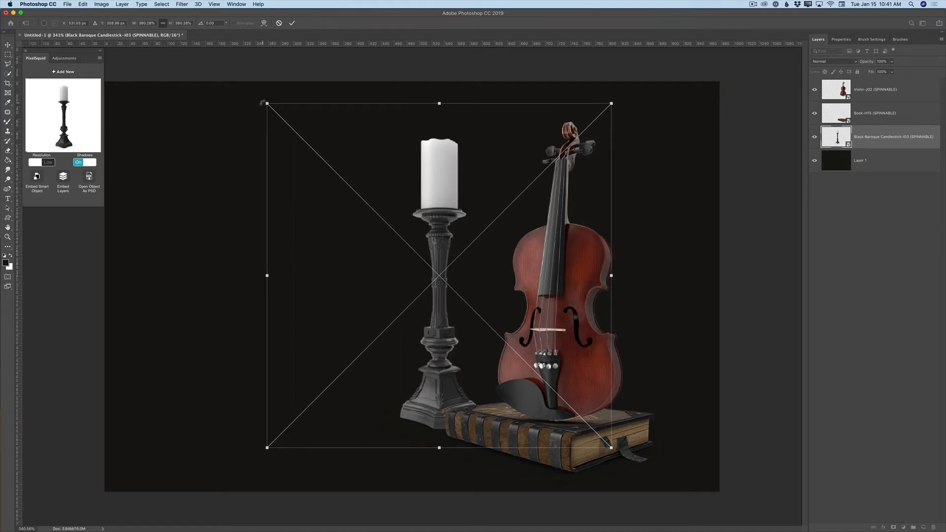
left_click_drag(265, 102, 368, 209)
left_click_drag(494, 265, 433, 264)
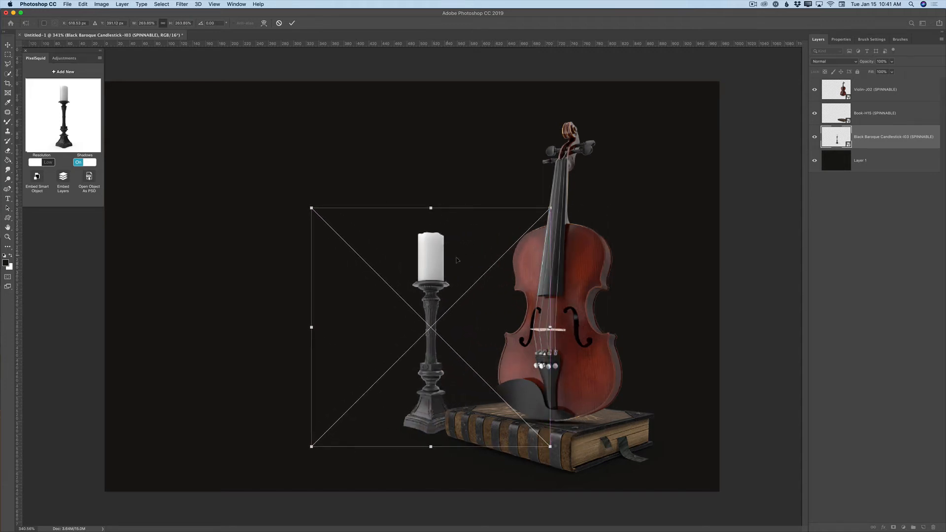
left_click(292, 23)
Spin the candlestick's base slightly, tuck it behind the book's left corner and switch it to high resolution
left_click_drag(63, 108, 64, 108)
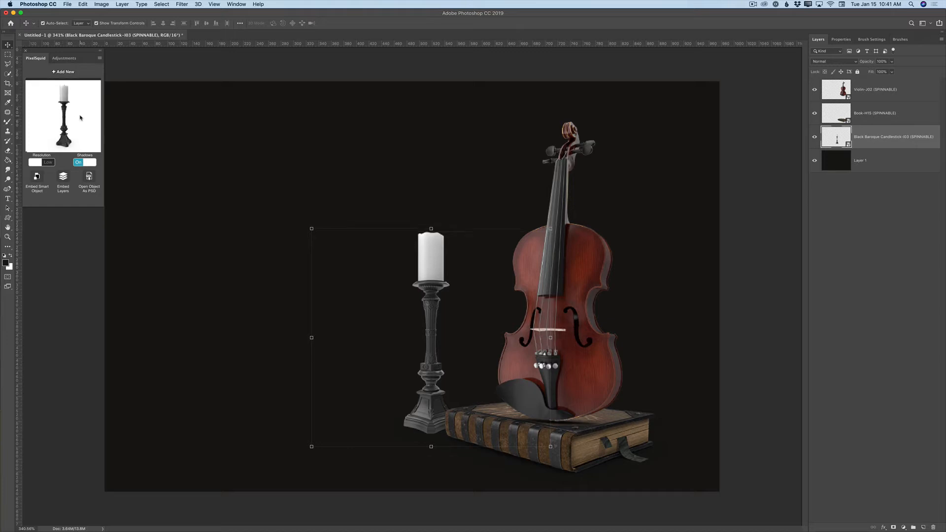
left_click_drag(65, 105, 65, 104)
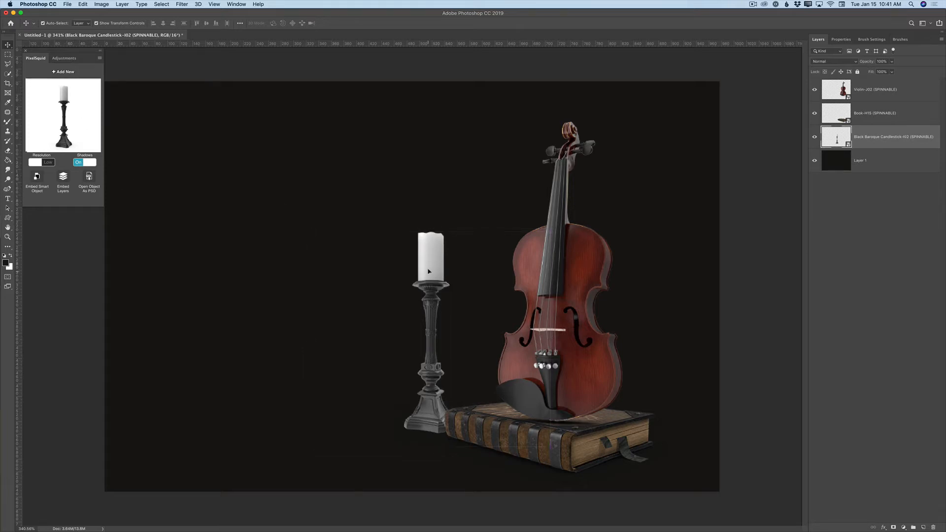
left_click_drag(428, 271, 465, 264)
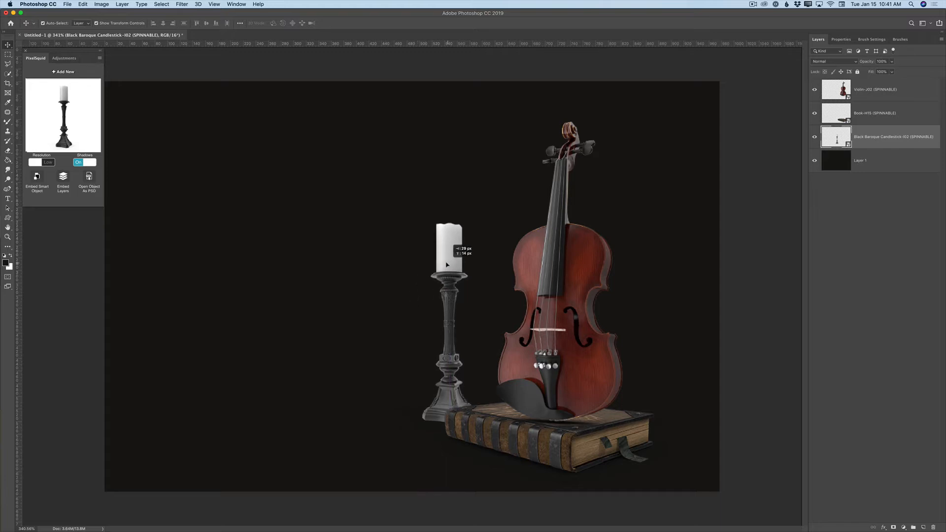
left_click(46, 163)
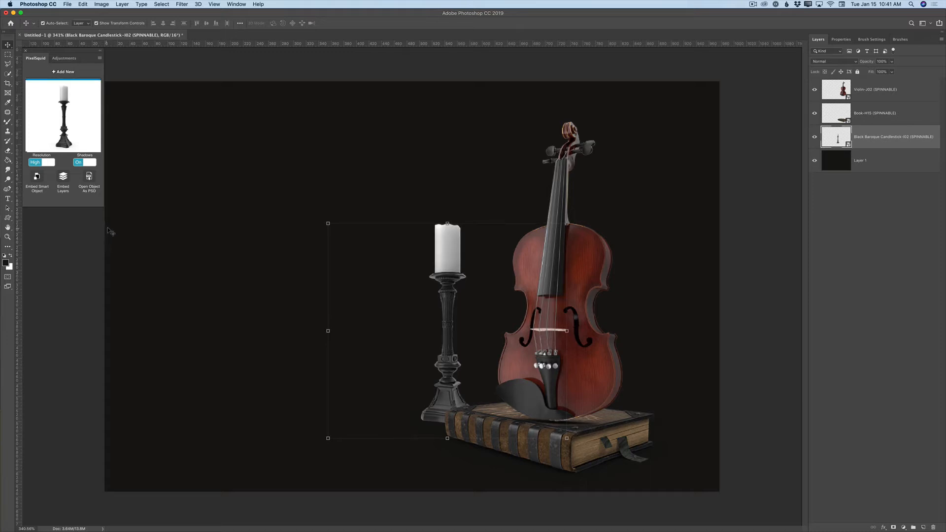
Add the Bronze Inkstand from the Demo collection and spin it to a low view with the pen lying across its front
left_click(61, 71)
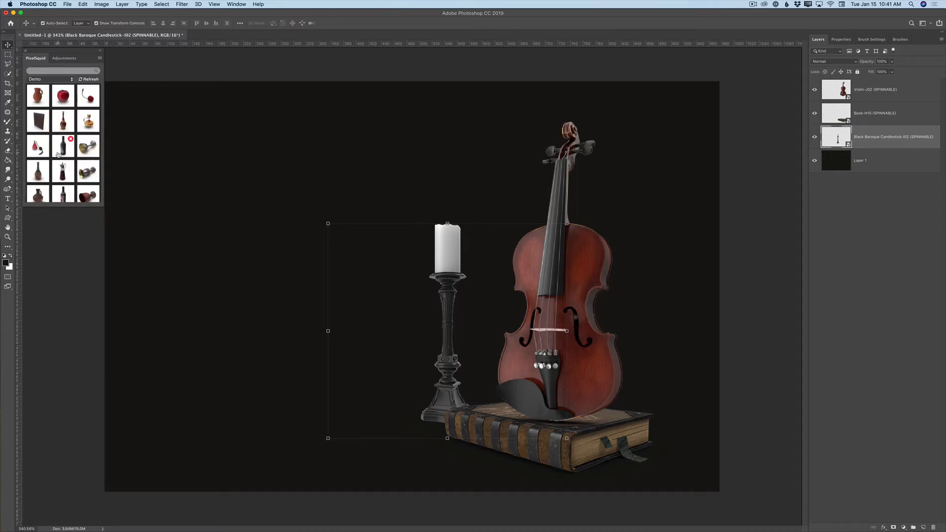
scroll(58, 154, "down", 3)
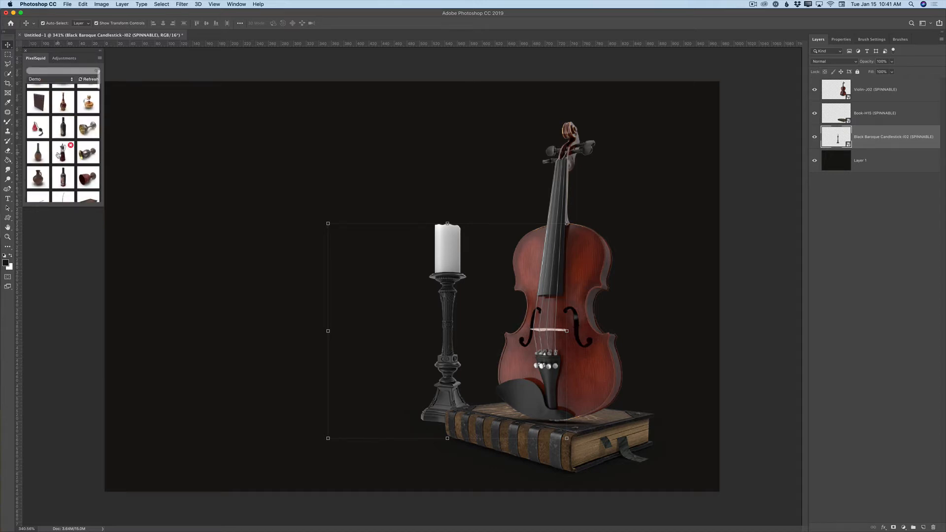
scroll(58, 154, "down", 6)
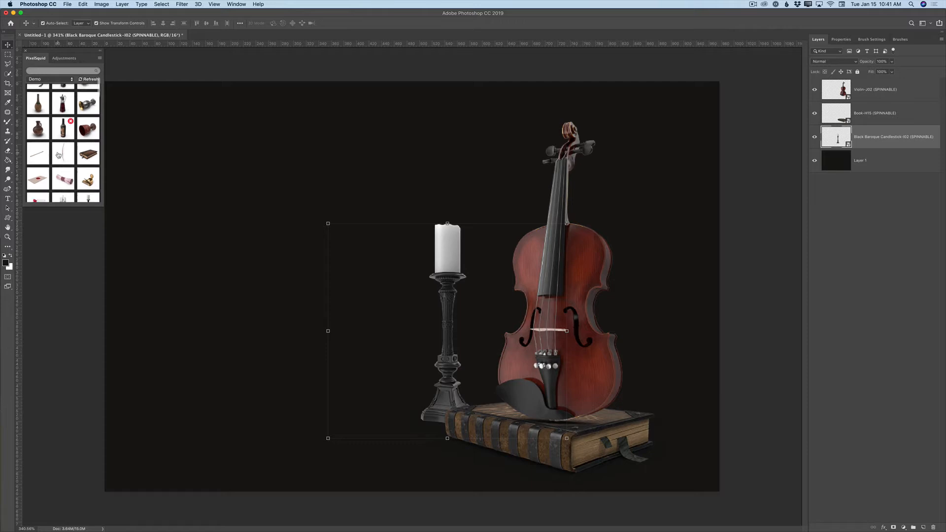
scroll(58, 154, "down", 4)
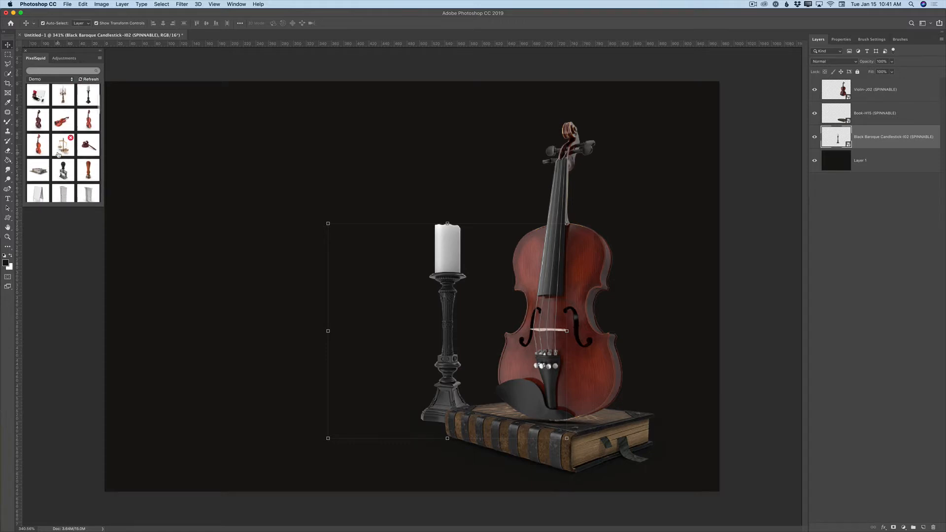
scroll(58, 154, "up", 5)
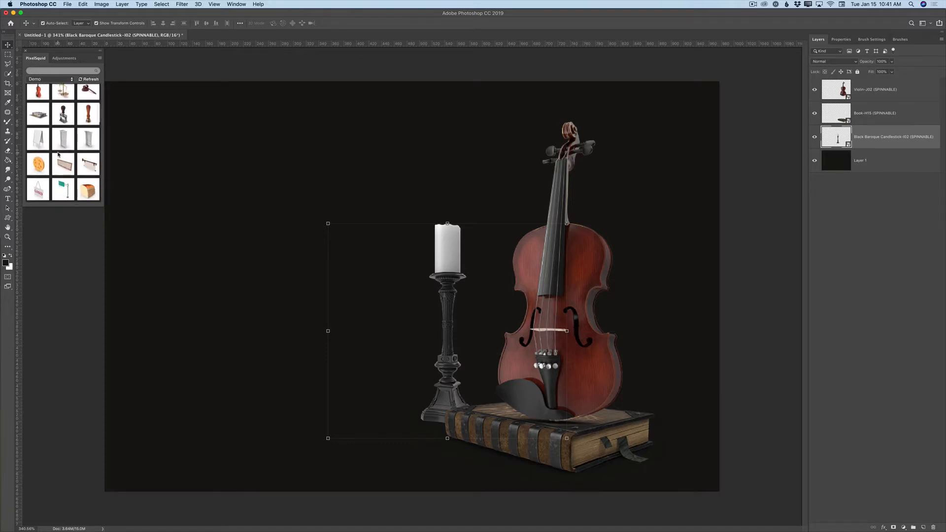
scroll(58, 155, "up", 3)
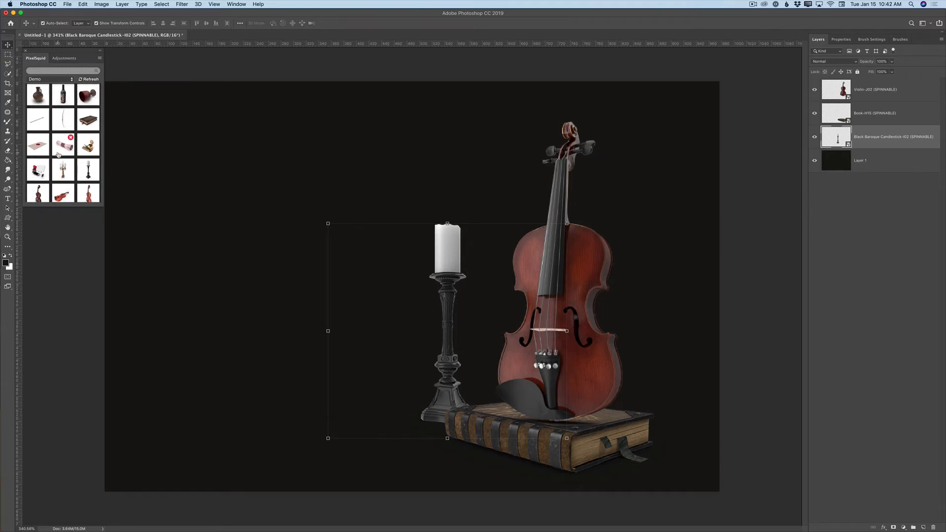
scroll(58, 154, "up", 1)
scroll(58, 156, "up", 1)
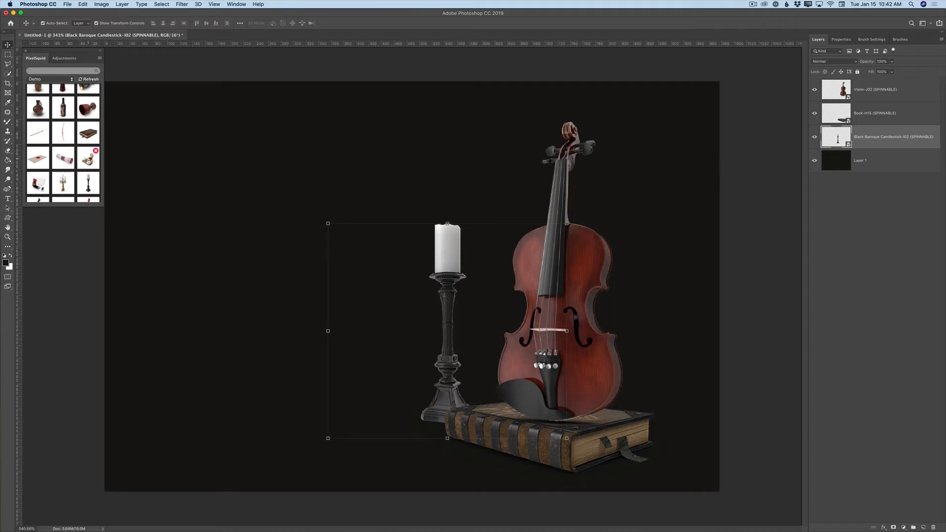
left_click(89, 159)
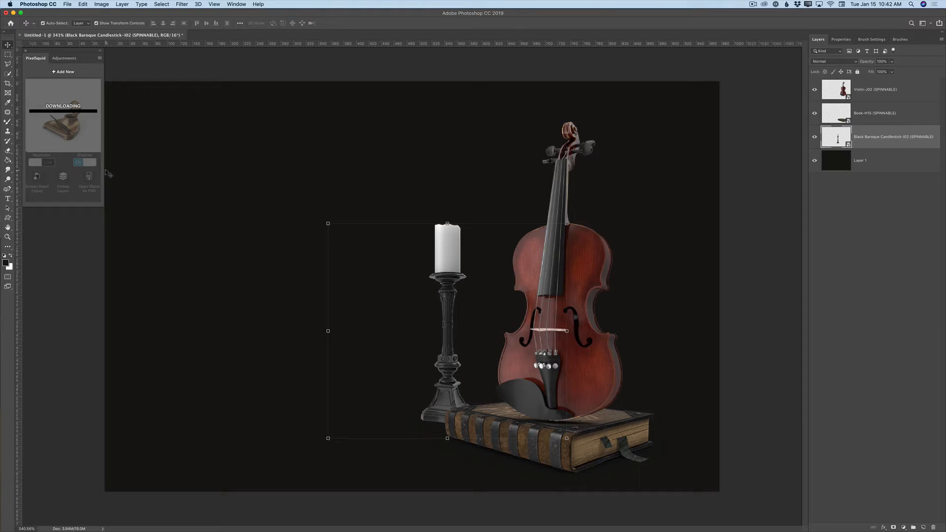
left_click_drag(61, 127, 79, 134)
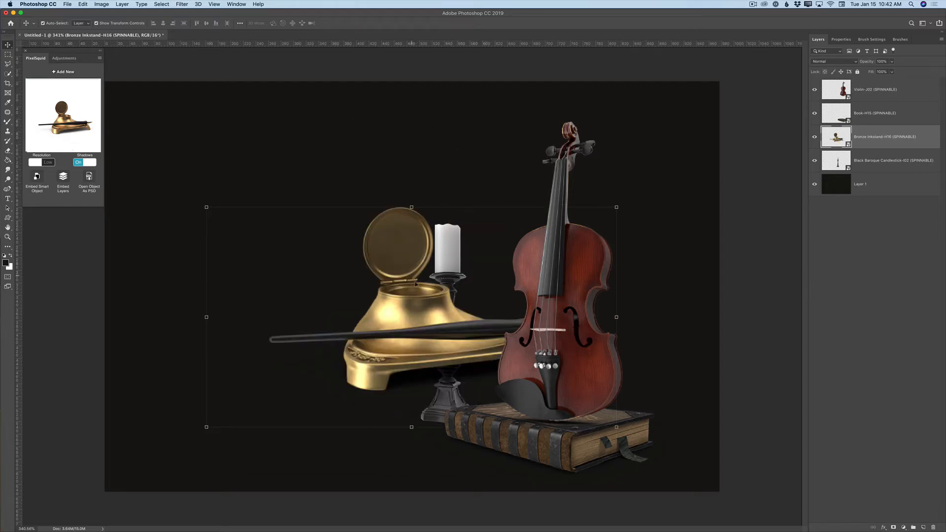
Scale the inkstand to about 221.5%, place it in the lower left of the canvas and switch it to high resolution
left_click_drag(416, 287, 247, 351)
left_click_drag(446, 271, 276, 320)
left_click_drag(244, 420, 303, 376)
left_click_drag(333, 274, 297, 310)
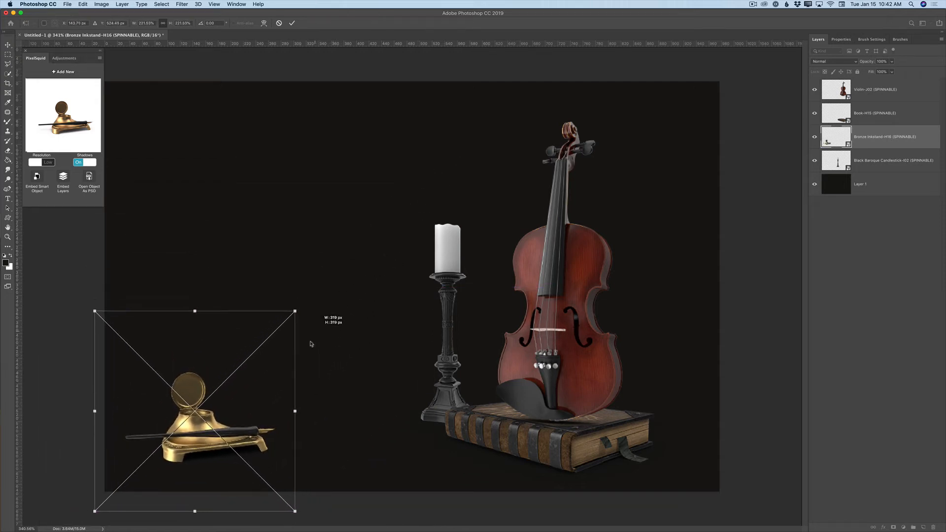
left_click_drag(280, 386, 306, 381)
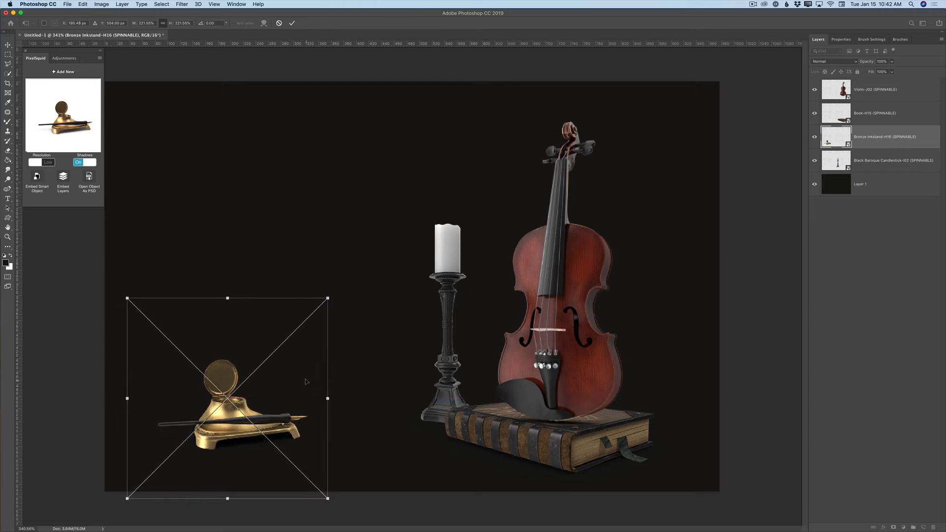
left_click(292, 23)
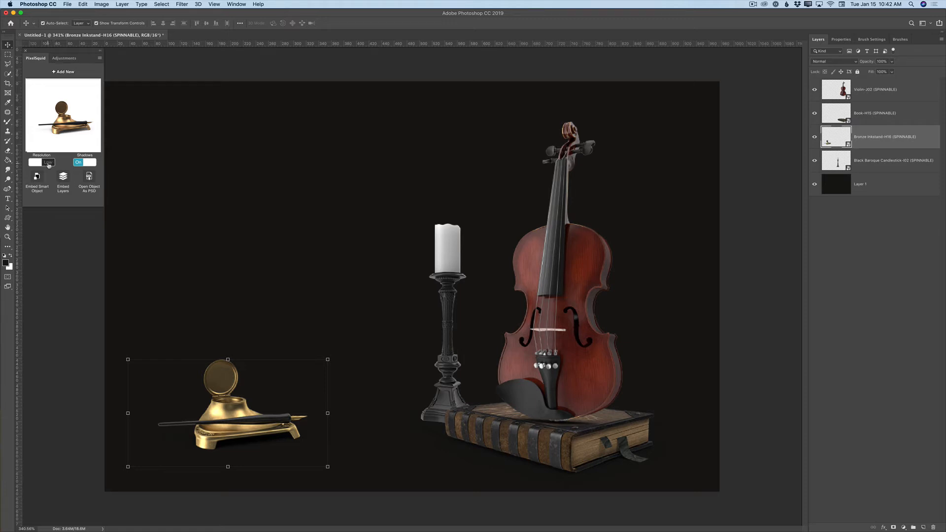
left_click(49, 164)
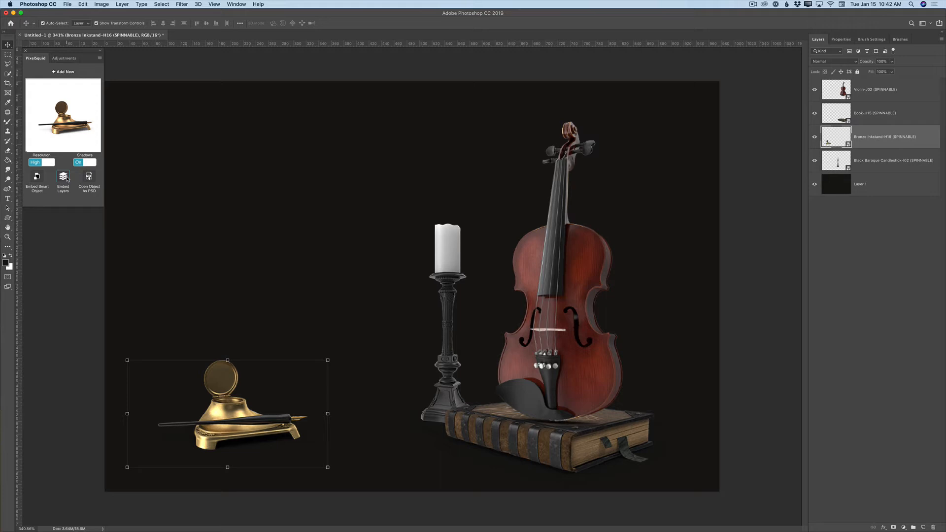
Add the Envelope With Wax Seal above the inkstand layer and spin it to a flat, low-angle view
left_click(64, 72)
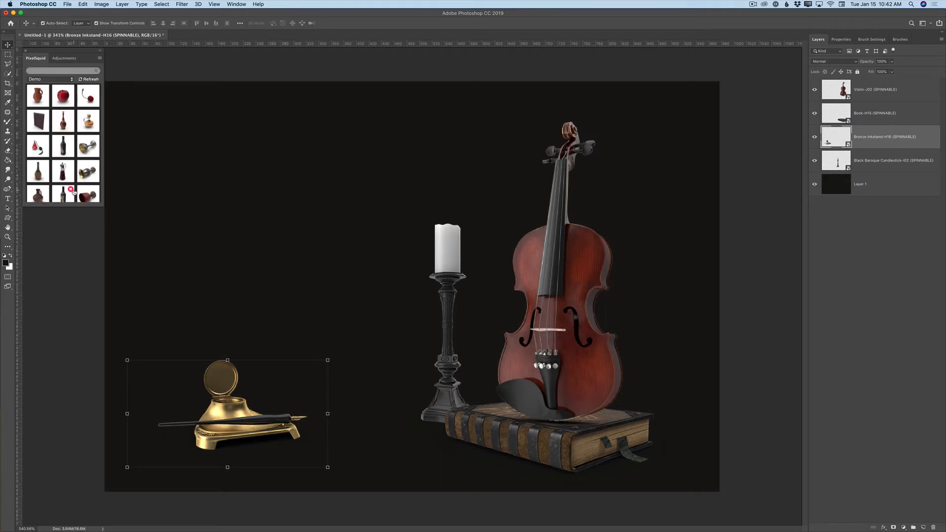
scroll(74, 193, "down", 5)
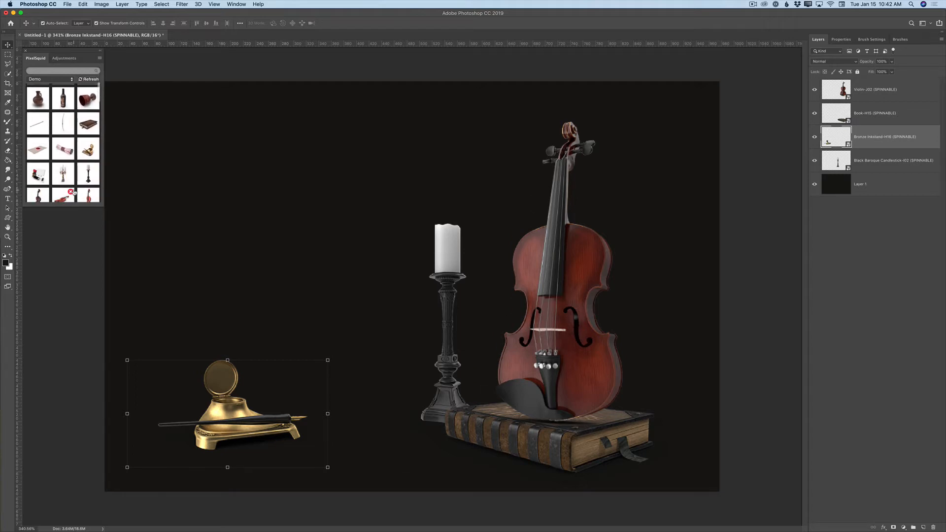
left_click(39, 154)
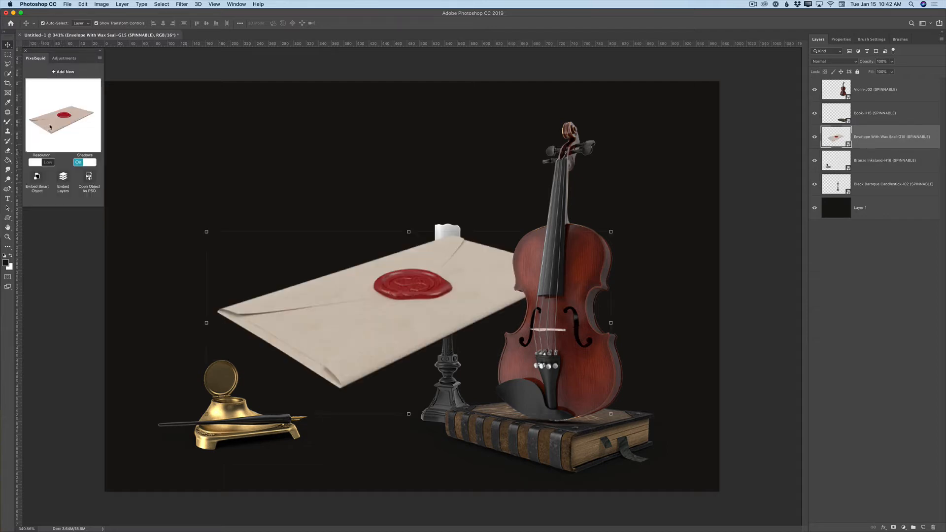
left_click_drag(50, 125, 67, 131)
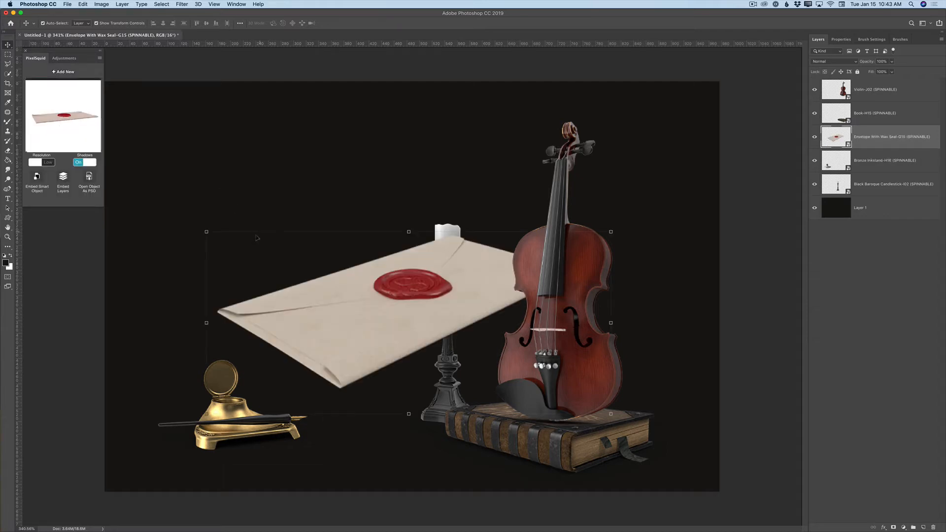
Scale the envelope to about 210%, lay it in front of the inkstand near the canvas bottom and switch it to high resolution
key("super+t")
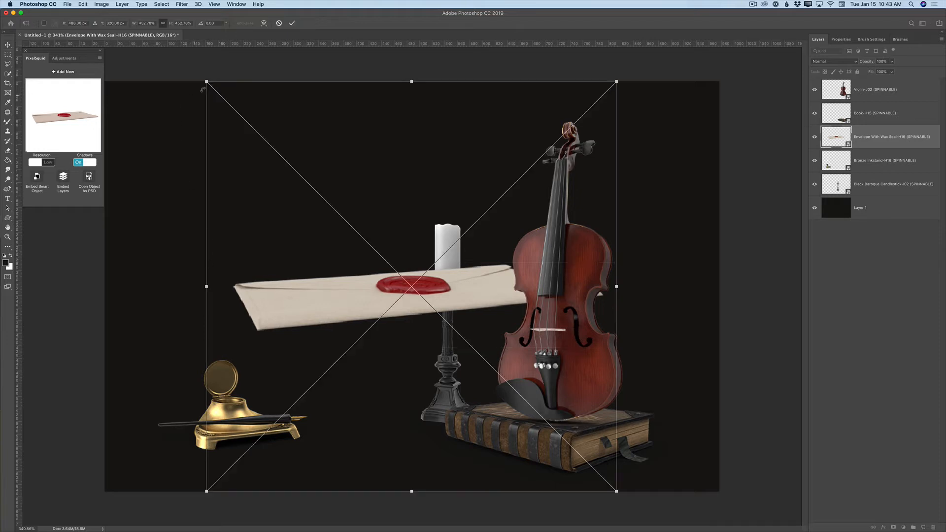
left_click_drag(207, 81, 426, 301)
left_click_drag(461, 400, 268, 456)
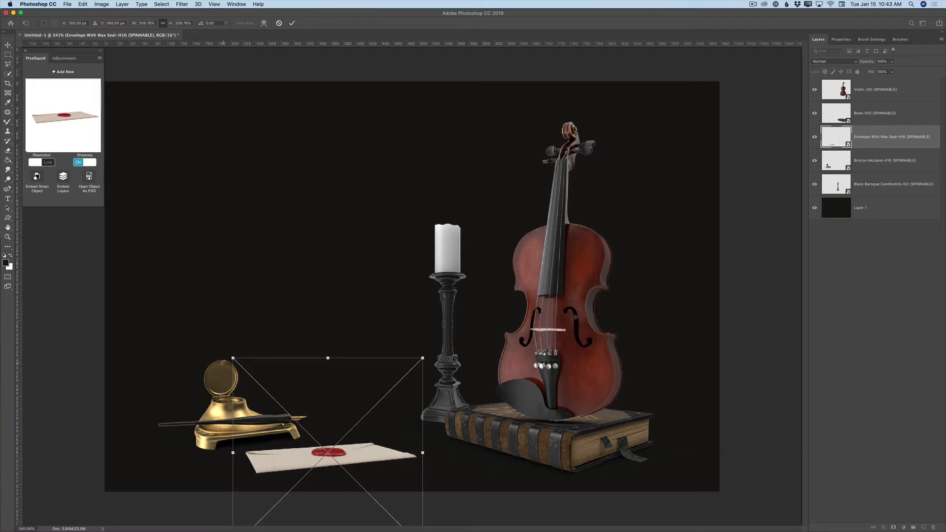
left_click(292, 23)
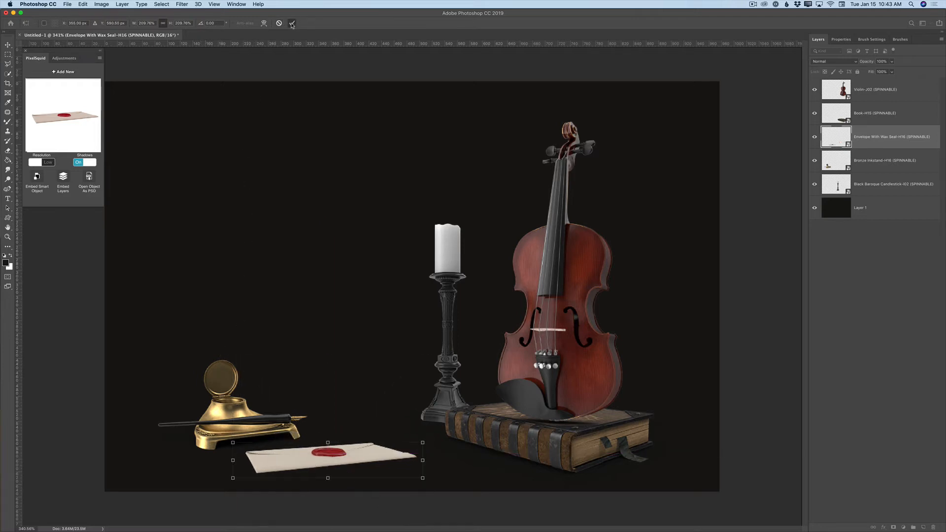
left_click(49, 162)
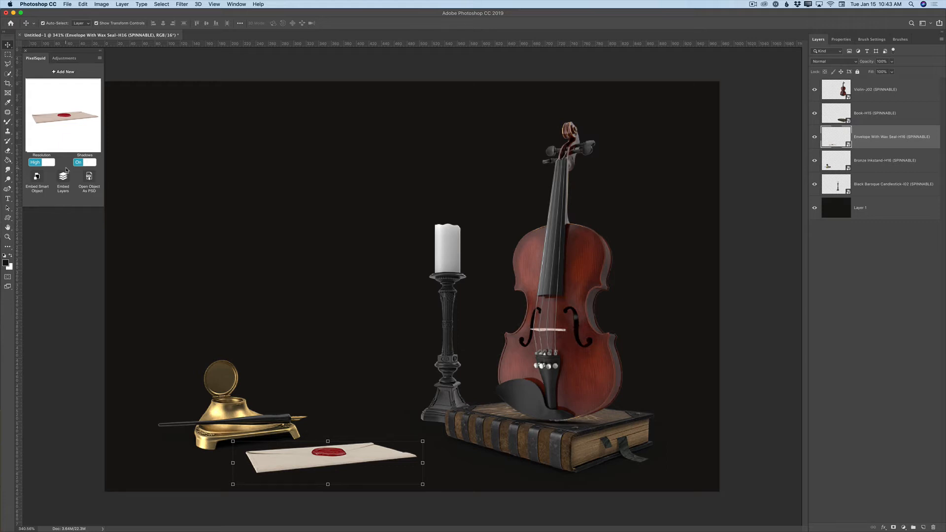
Add the Carnation from the flowers collection above the envelope layer and spin it to a low view with the bloom facing front
left_click(66, 72)
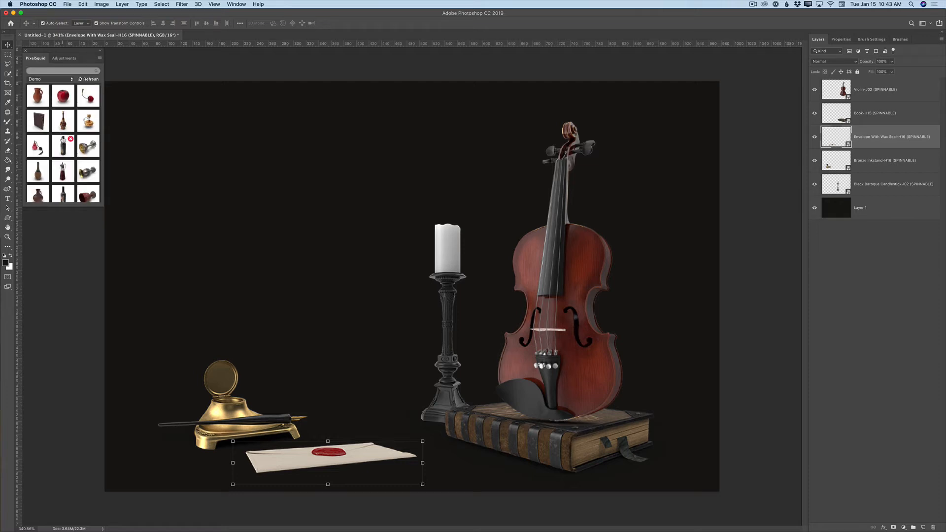
scroll(64, 128, "down", 5)
scroll(63, 140, "down", 4)
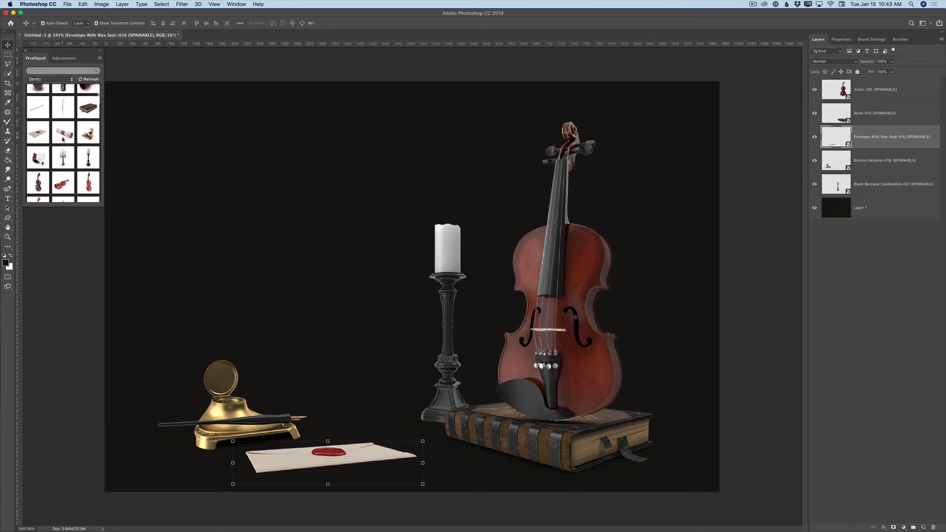
scroll(63, 140, "down", 3)
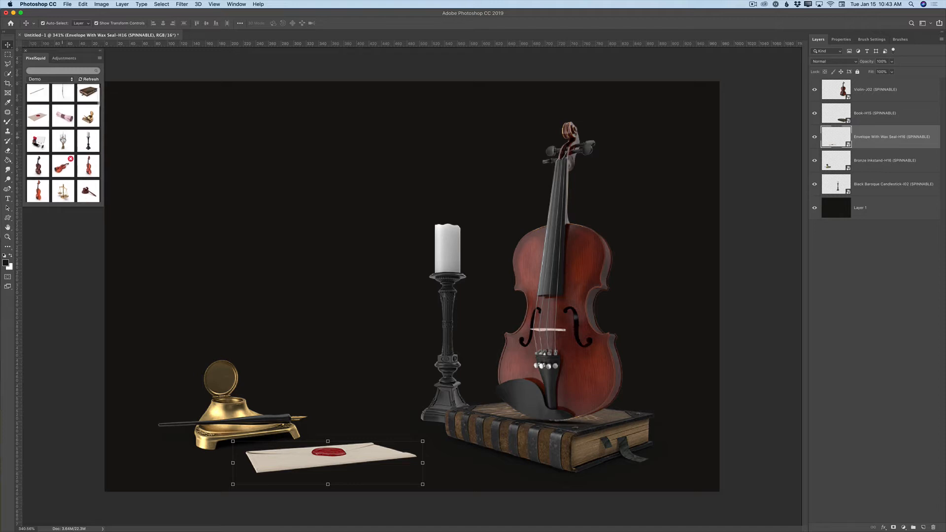
scroll(63, 140, "up", 10)
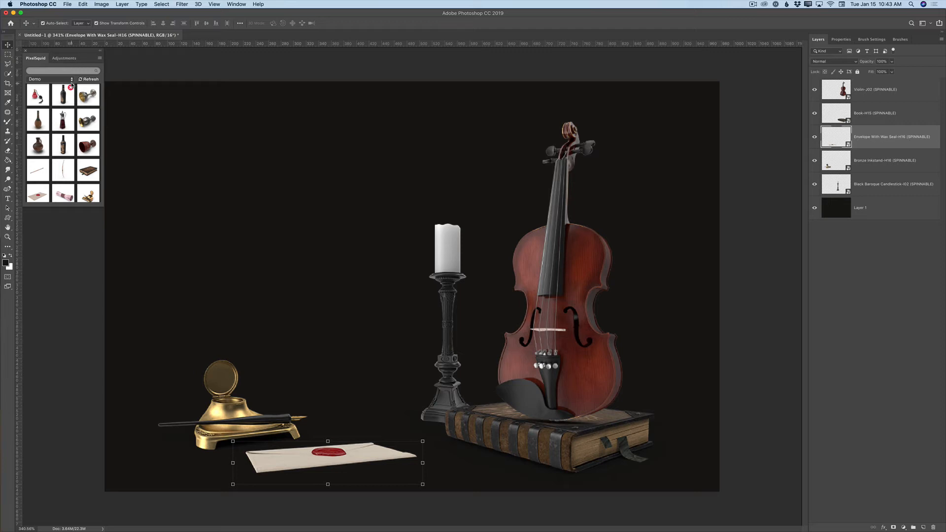
left_click(72, 80)
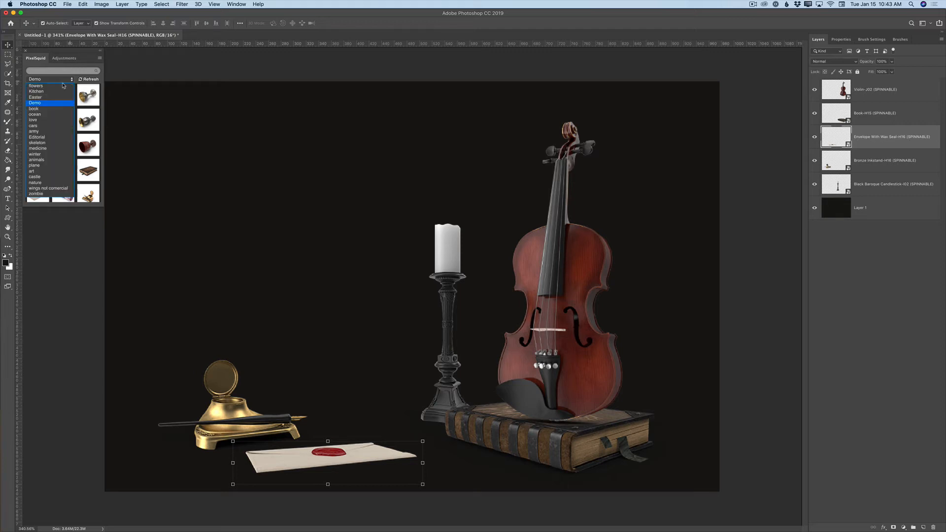
left_click(60, 86)
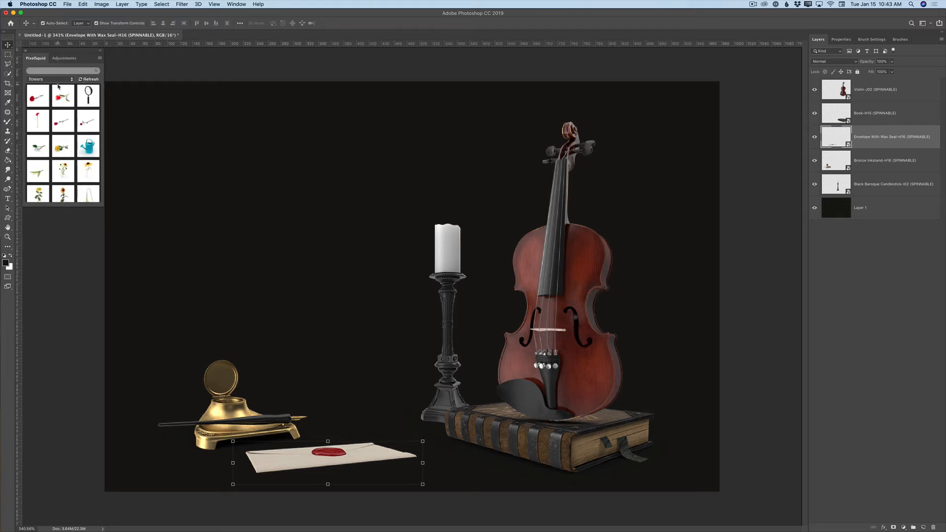
left_click(40, 106)
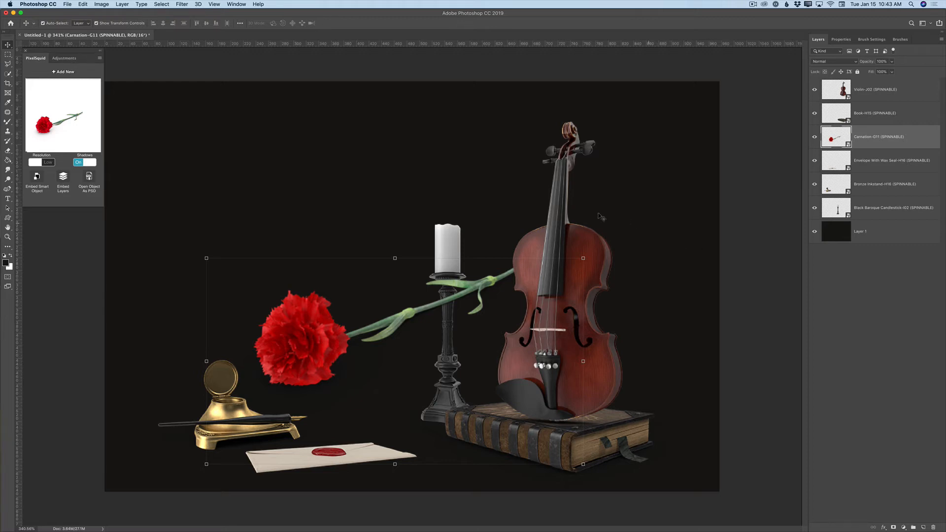
left_click_drag(79, 132, 54, 133)
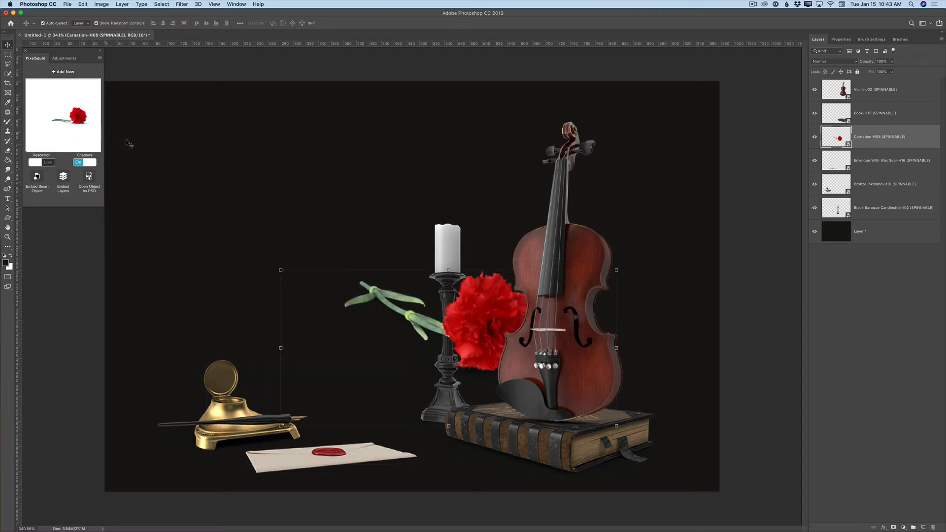
Resize the carnation, lay its stem across the envelope with the bloom beside the wax seal, and switch it to high resolution
left_click_drag(481, 313, 374, 464)
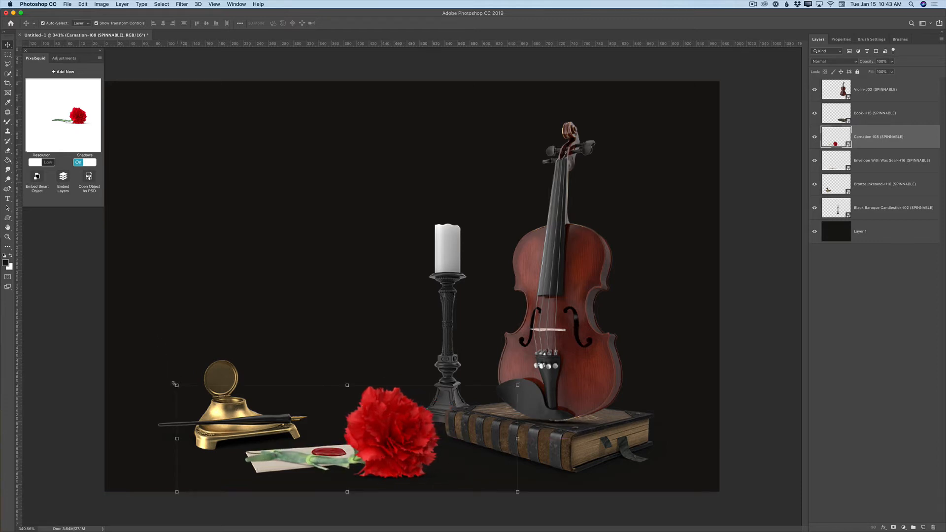
left_click_drag(178, 383, 131, 247)
left_click_drag(413, 450, 396, 454)
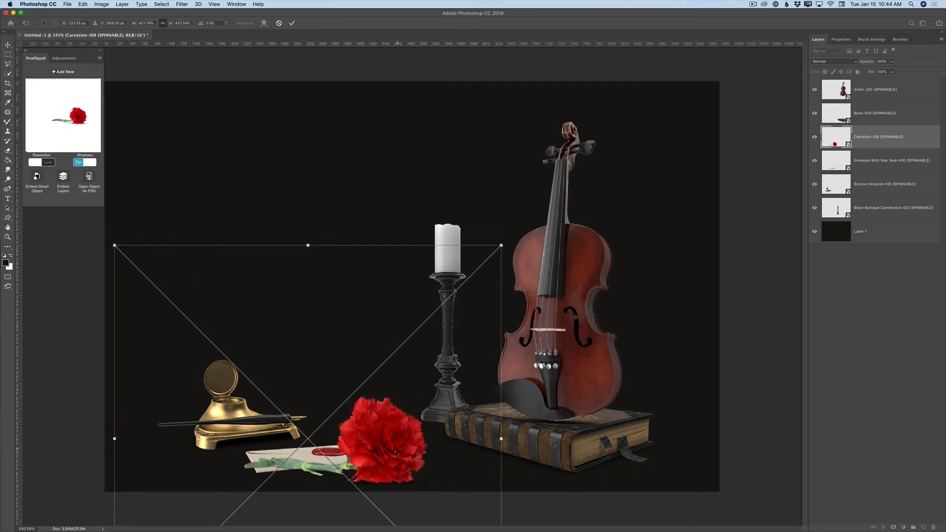
left_click(291, 24)
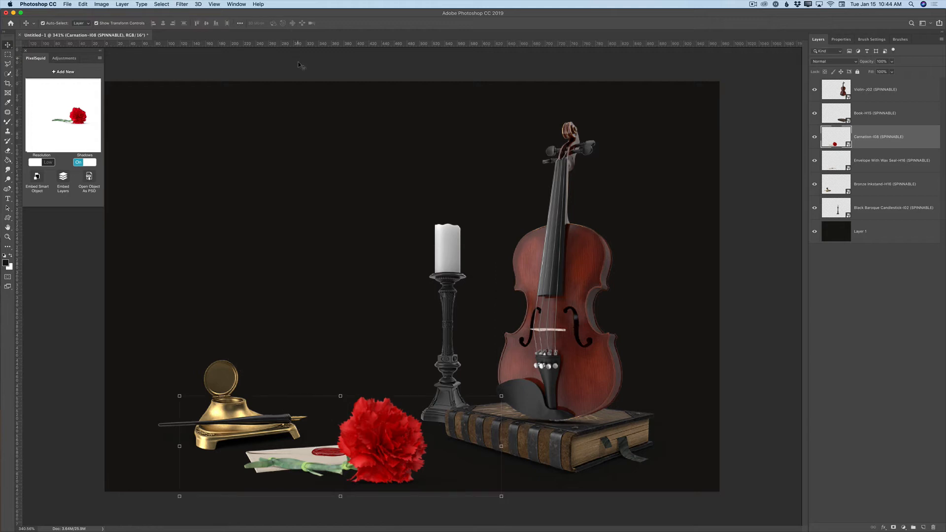
left_click(48, 163)
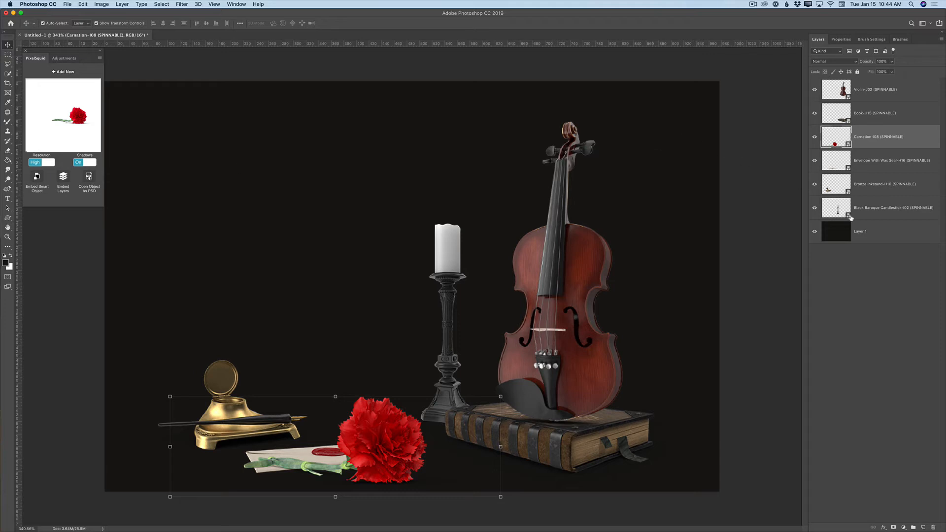
Add the Tufted Leather Panel from the Demo collection directly above Layer 1 and spin it to a straight front view
left_click(865, 235)
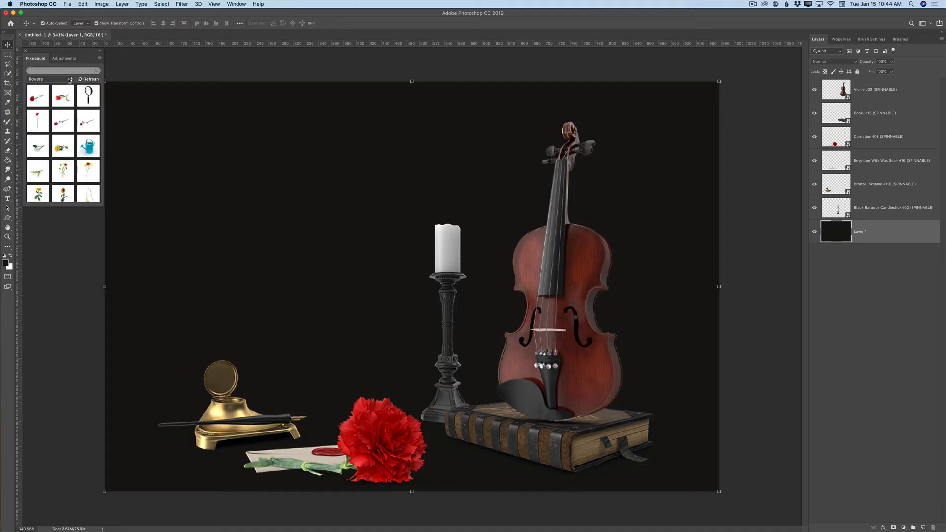
left_click(66, 82)
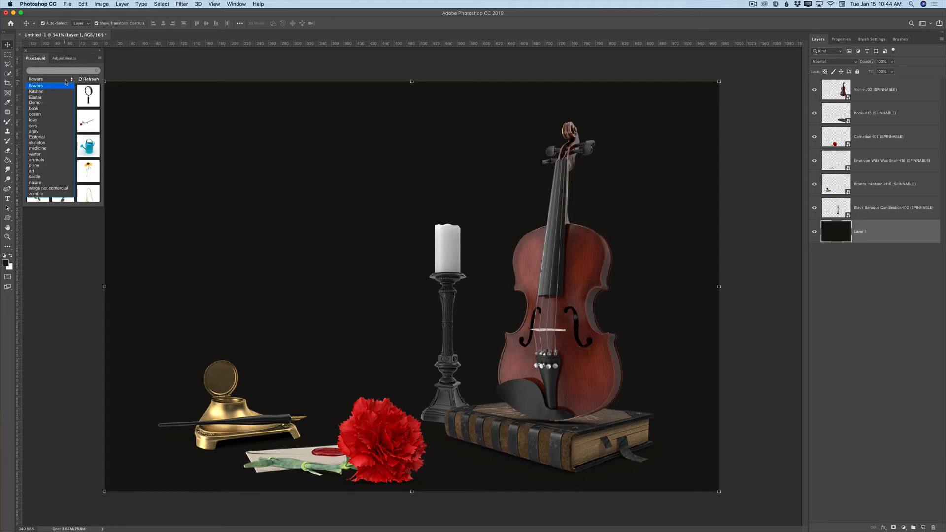
left_click(51, 104)
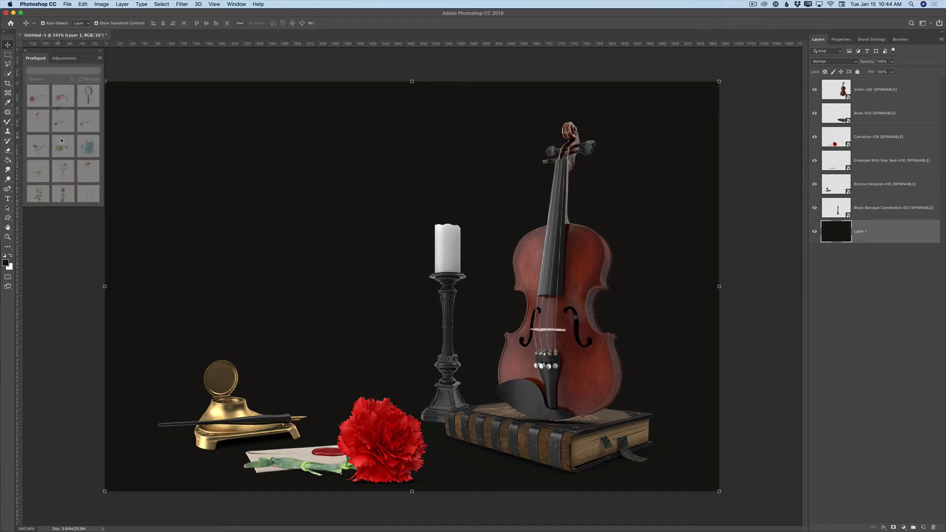
left_click(42, 127)
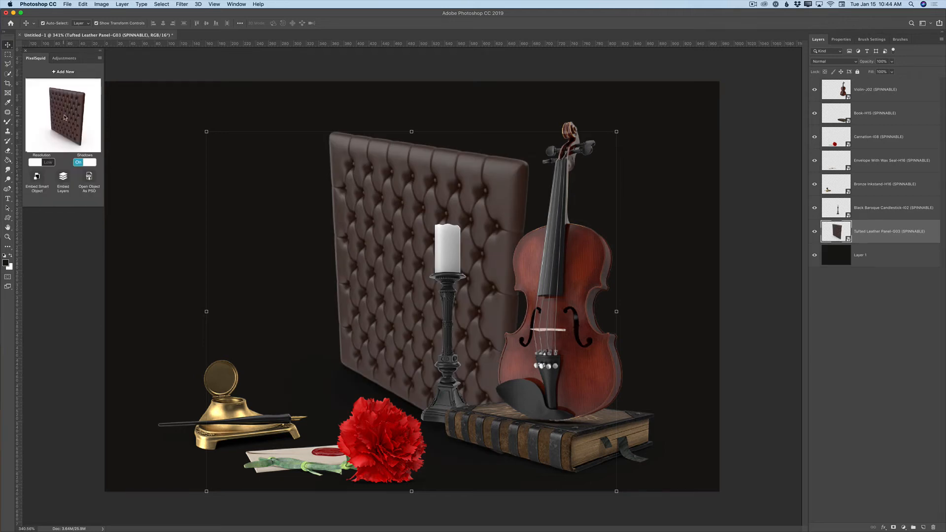
left_click_drag(64, 117, 78, 101)
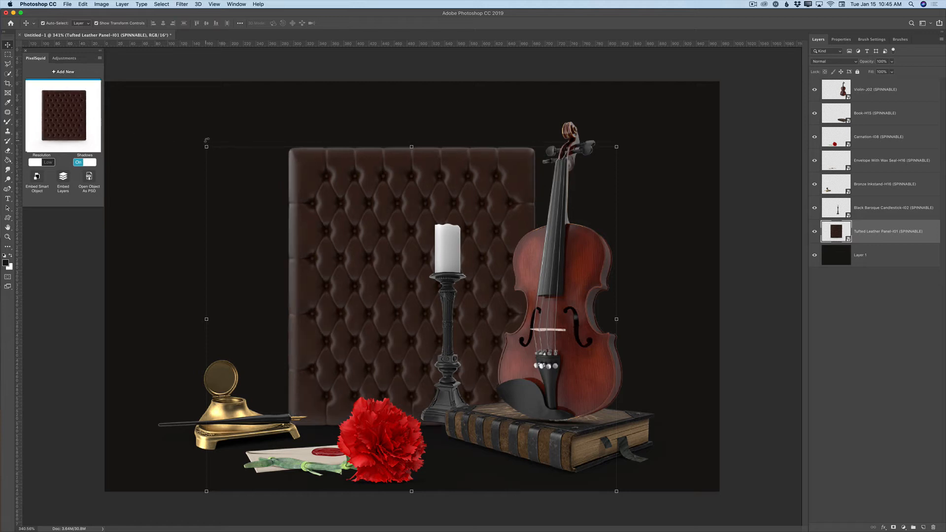
Enlarge the leather panel to about 1048% and position it behind the objects so it spans most of the canvas
left_click_drag(207, 143, 0, 42)
left_click_drag(412, 391, 624, 528)
left_click_drag(432, 240, 510, 371)
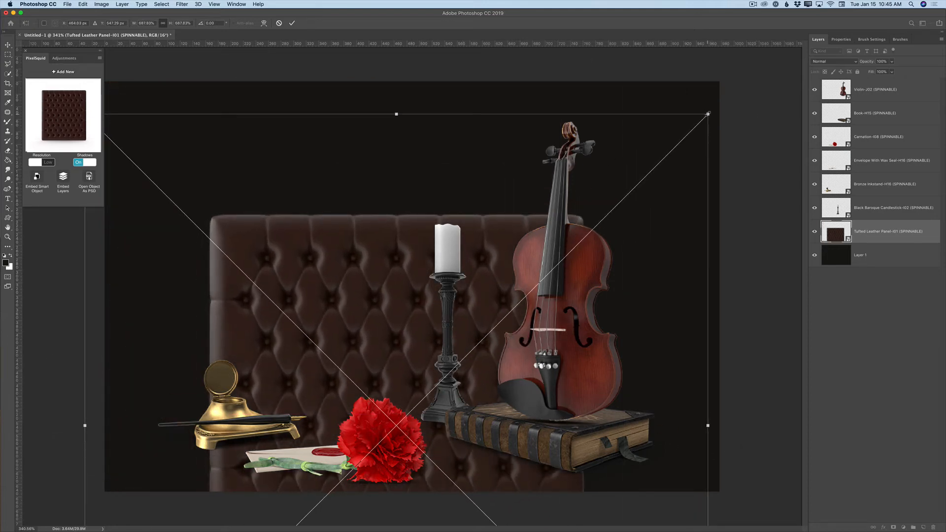
left_click_drag(717, 113, 854, 3)
left_click_drag(564, 219, 474, 108)
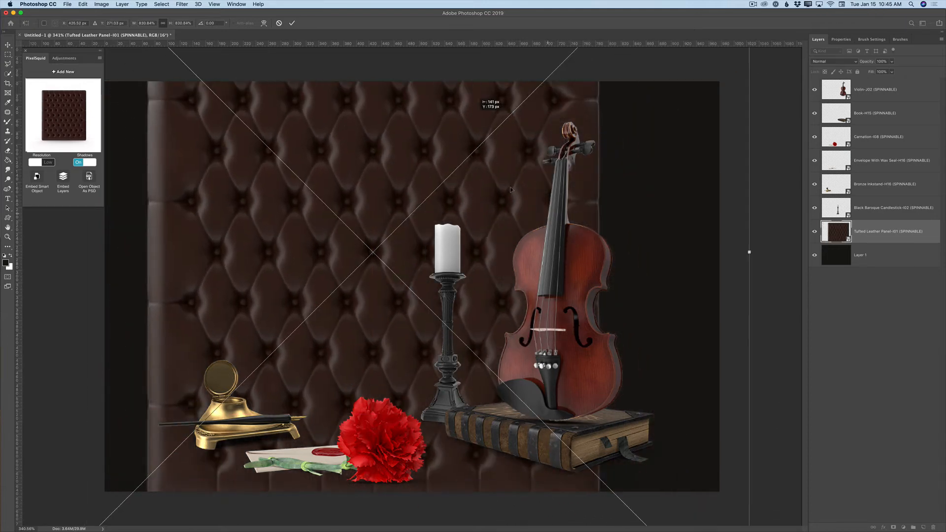
left_click_drag(516, 262, 469, 180)
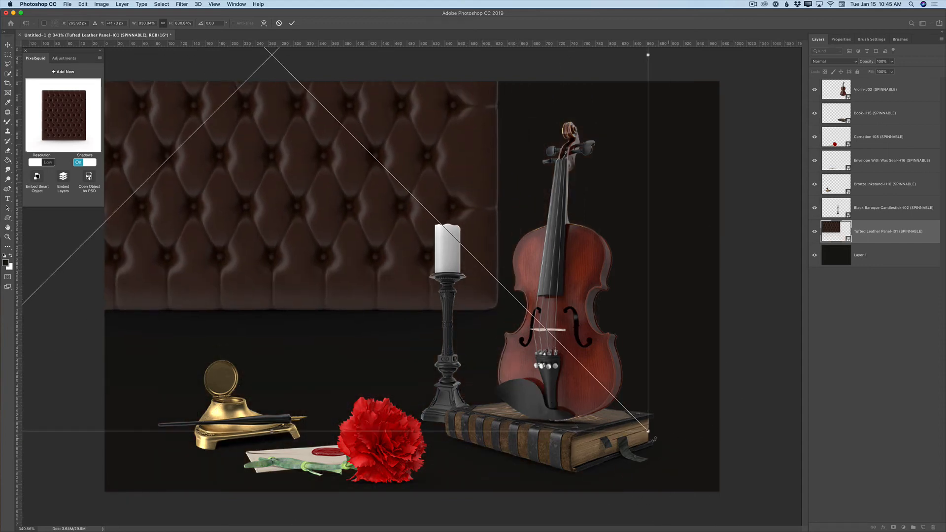
left_click_drag(648, 432, 866, 412)
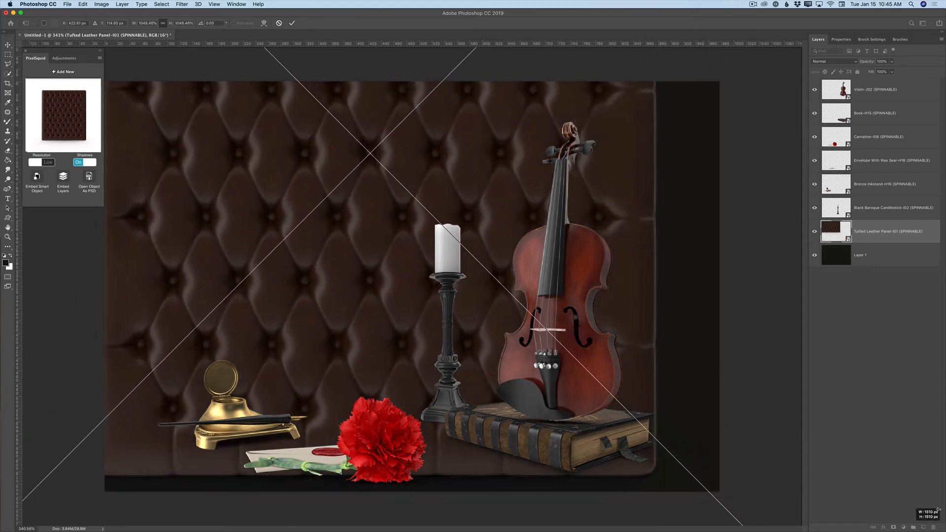
left_click_drag(595, 293, 663, 266)
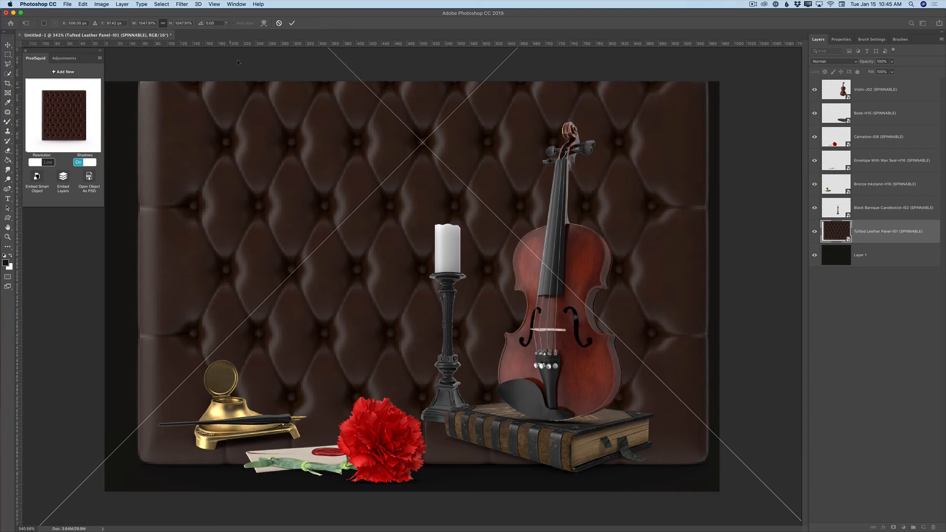
left_click(292, 23)
Scale the leather panel to about 1205% to fill the canvas width and raise its lower edge to the candlestick's base
left_click(6, 238)
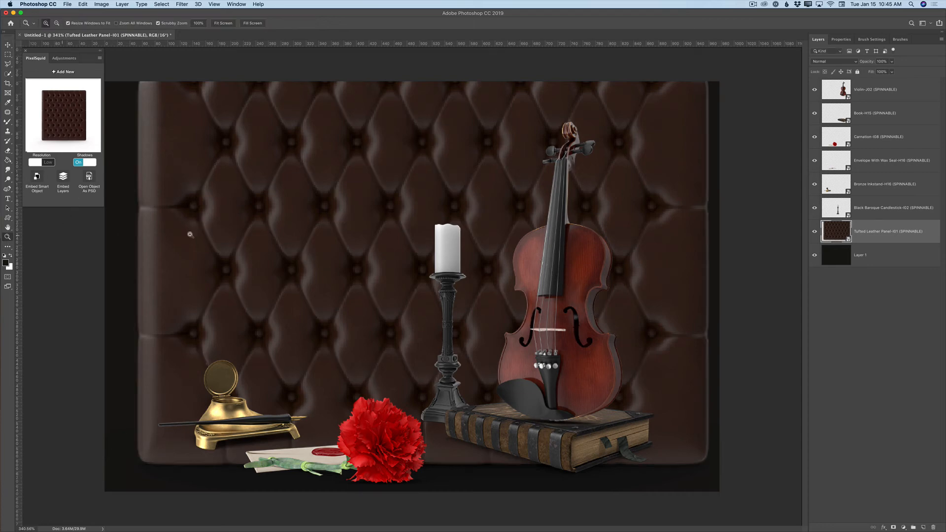
left_click_drag(421, 253, 410, 247)
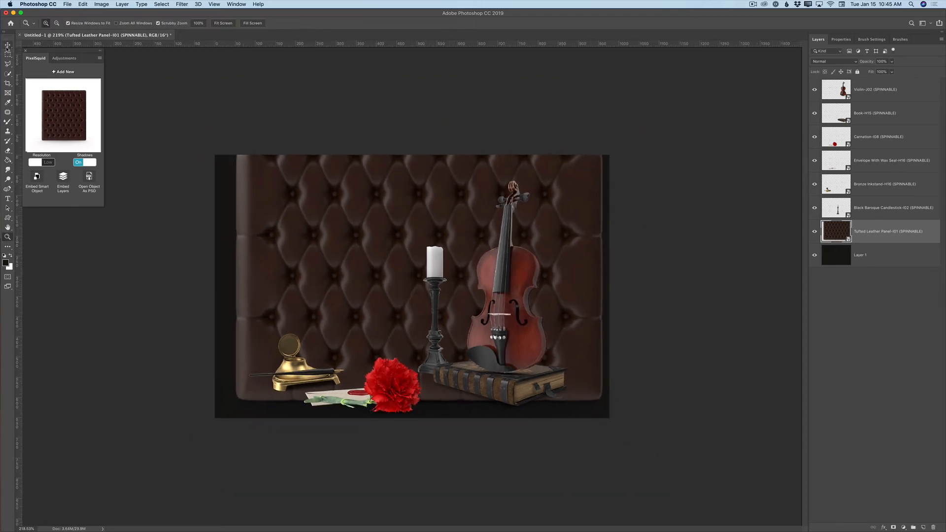
left_click(8, 44)
left_click_drag(320, 237, 283, 126)
left_click_drag(79, 398, 22, 490)
left_click_drag(375, 261, 397, 263)
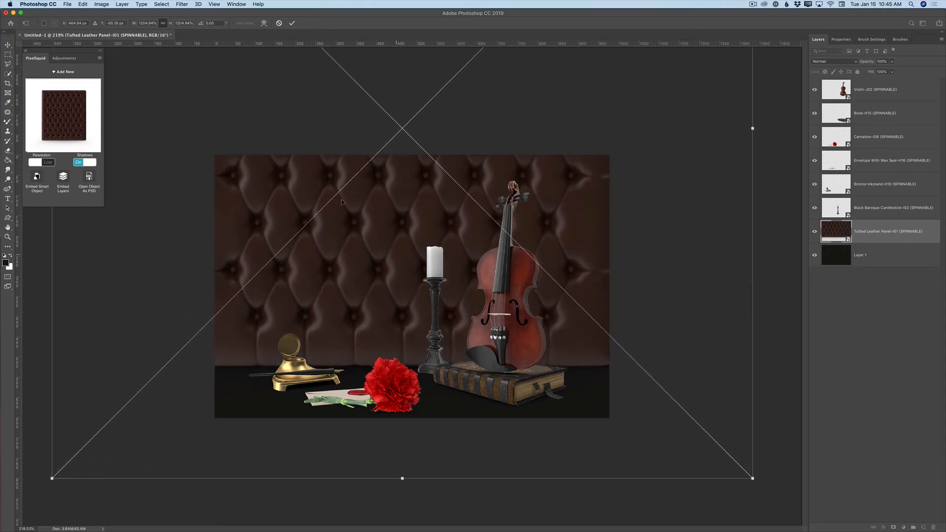
left_click(292, 22)
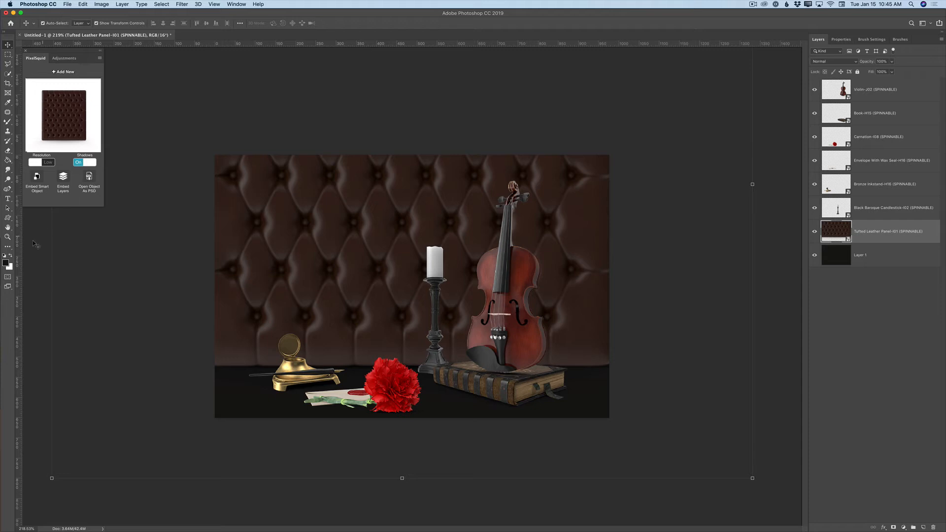
Switch the leather panel to high resolution and turn its shadows off
left_click(6, 237)
mouse_move(382, 226)
left_mouse_down()
mouse_move(401, 232)
mouse_move(392, 235)
left_mouse_up()
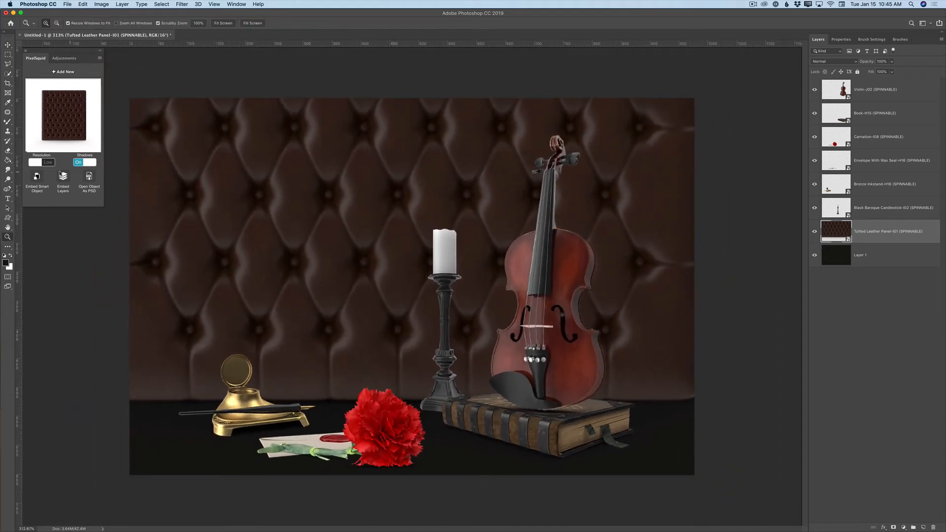
left_click(44, 164)
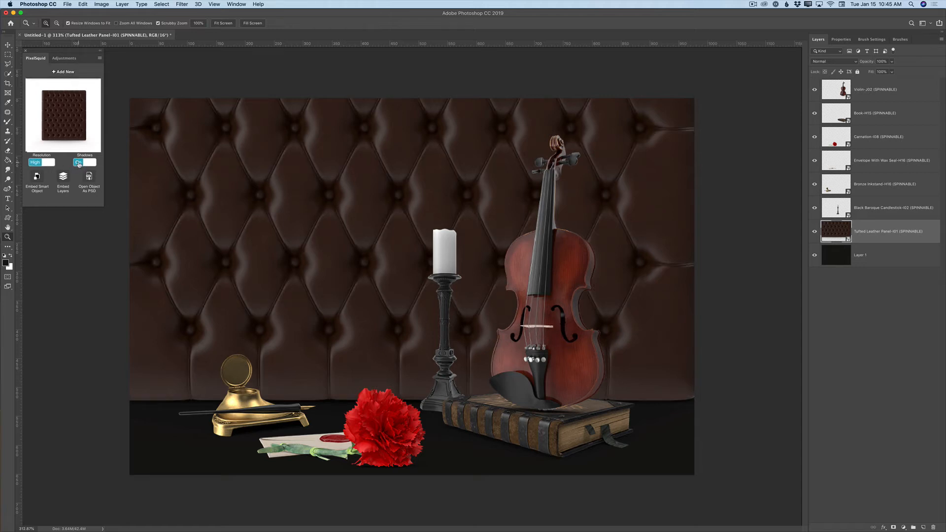
left_click(79, 163)
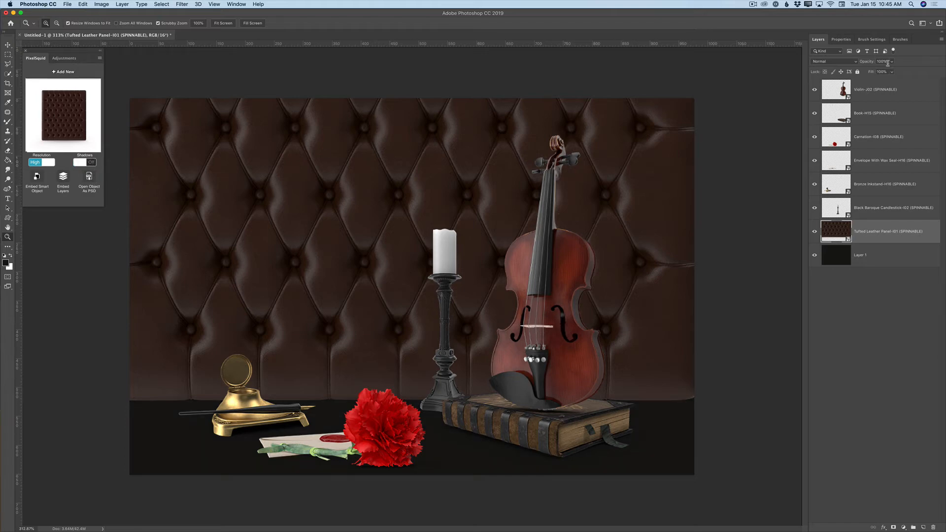
Lower the leather panel layer's opacity to about 6% and shift the panel slightly upward
left_click(892, 62)
left_click_drag(891, 73, 861, 74)
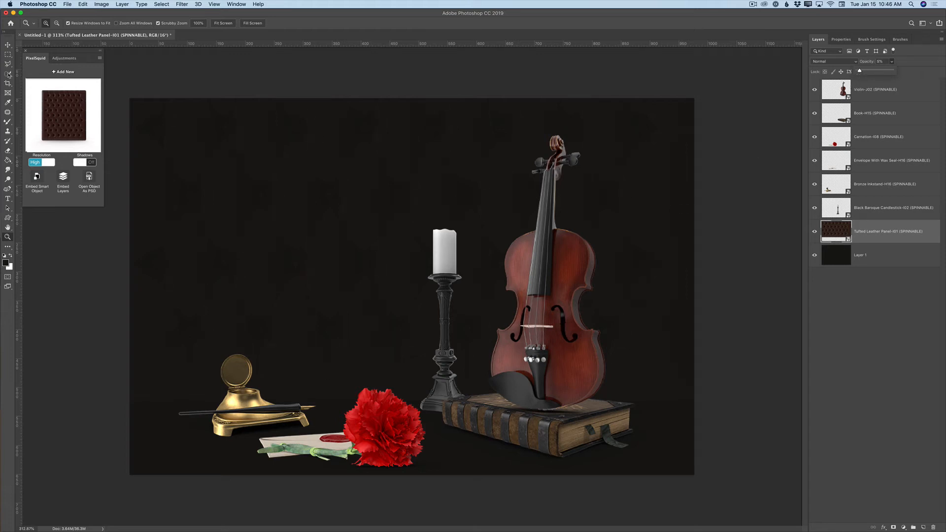
left_click(7, 45)
left_click_drag(279, 214, 278, 206)
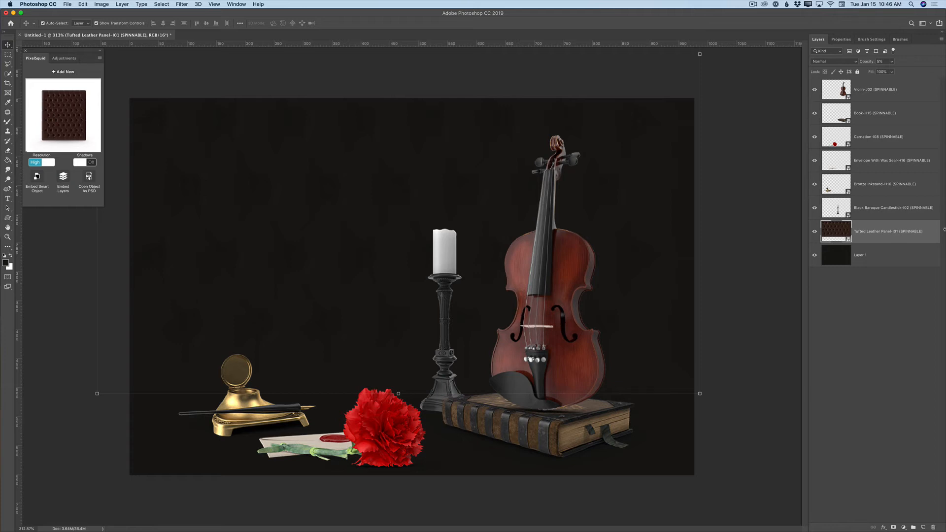
Add an Exposure adjustment above the violin layer and darken the scene with Exposure at about -3.21 and Gamma Correction at 1.06
left_click(863, 95)
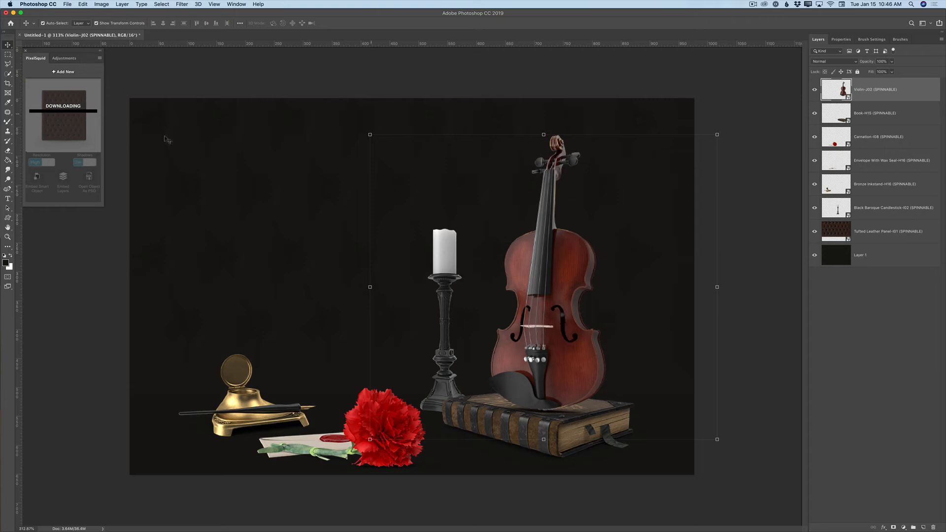
left_click(64, 59)
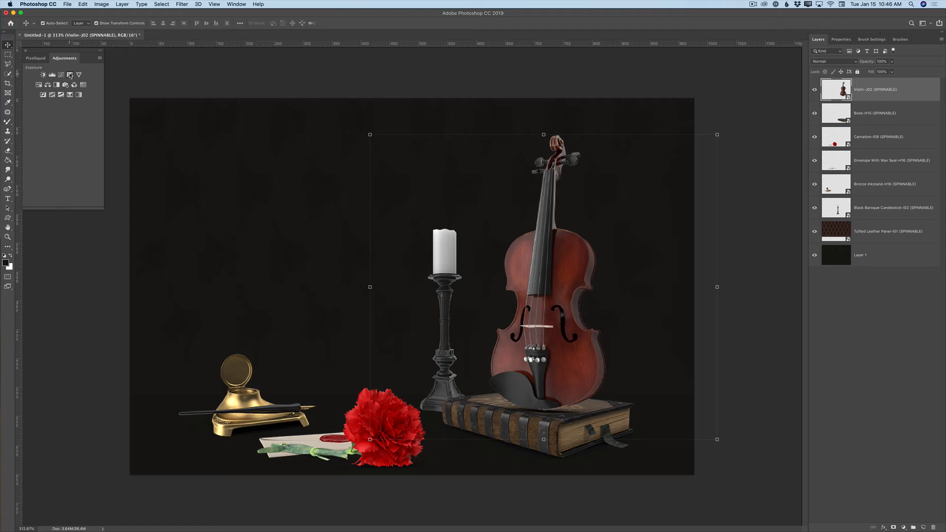
left_click(70, 75)
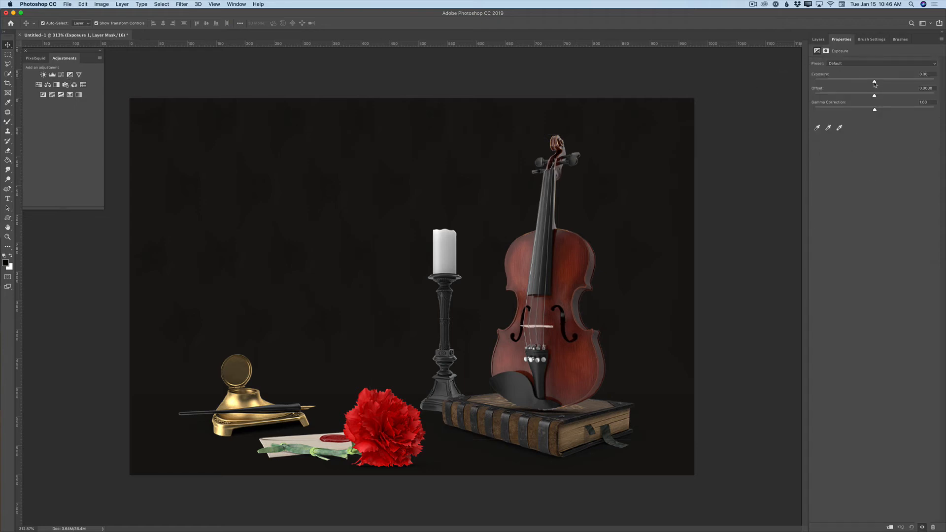
left_click_drag(874, 82, 872, 112)
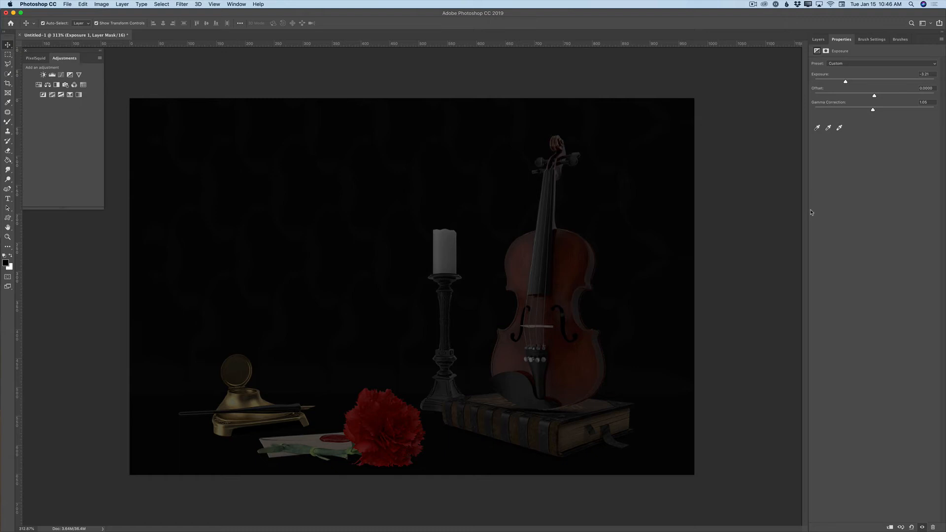
Compare the scene with and without the Exposure 1 adjustment and check its opacity setting
left_click(817, 39)
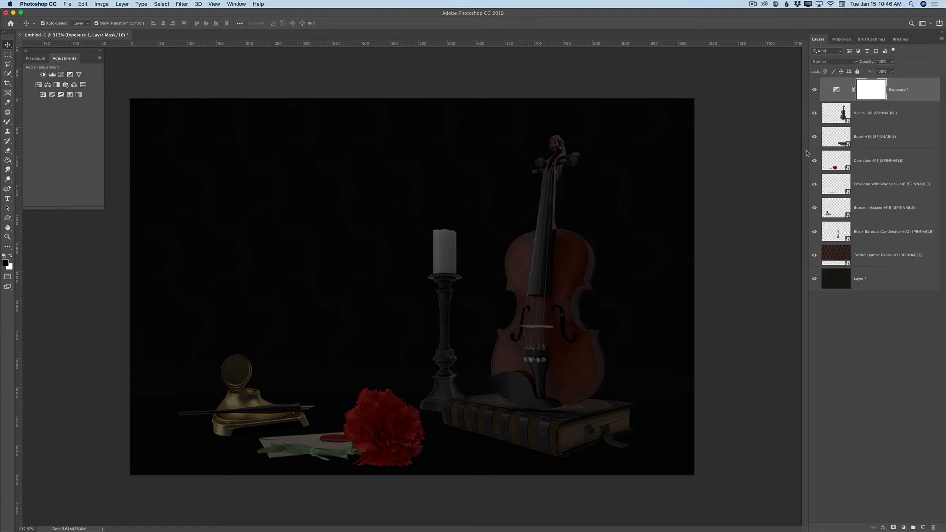
left_click(815, 91)
left_click(814, 90)
left_click(891, 62)
mouse_move(891, 72)
left_mouse_down()
mouse_move(863, 75)
mouse_move(898, 75)
left_mouse_up()
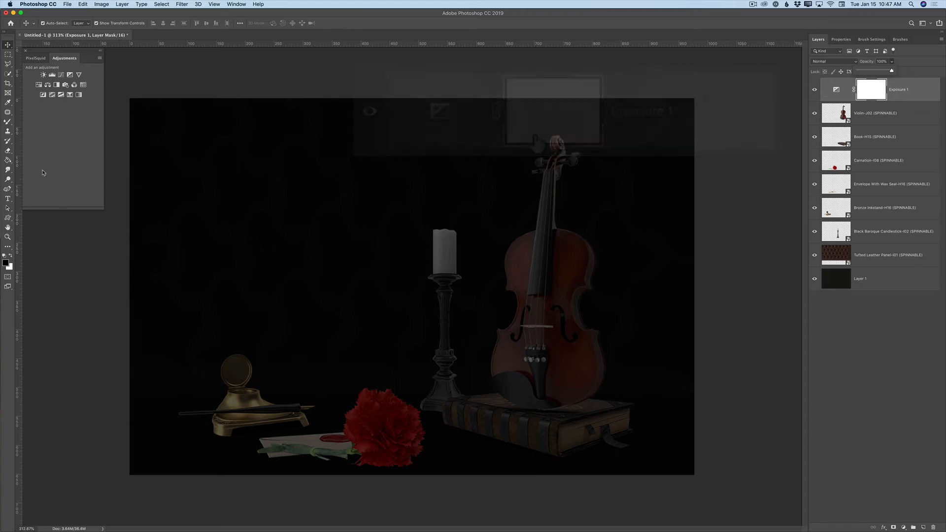
Set the Gradient tool to 30% opacity and lighten the area around the candle's top with two gradients on the Exposure 1 mask
right_click(8, 161)
left_click(39, 160)
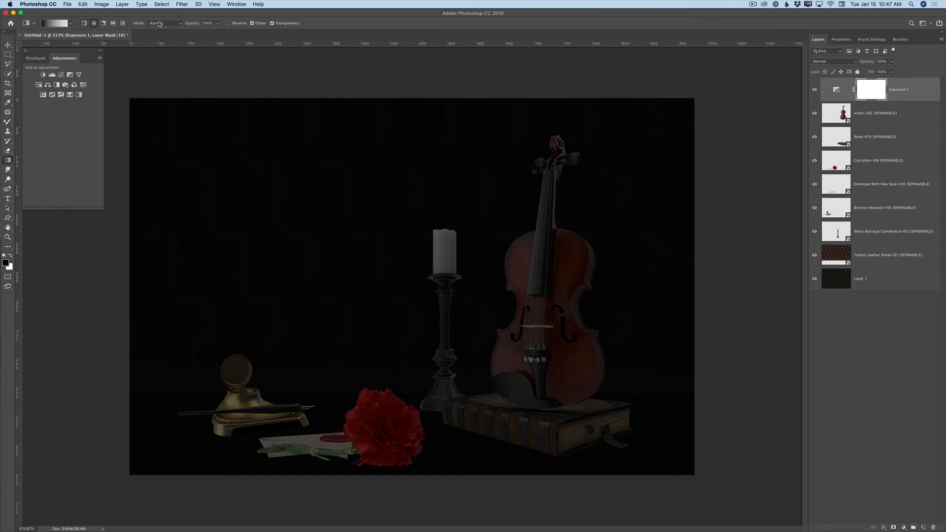
left_click(218, 26)
left_click_drag(220, 33, 194, 35)
mouse_move(448, 229)
left_mouse_down()
mouse_move(535, 262)
mouse_move(566, 290)
mouse_move(511, 268)
left_mouse_up()
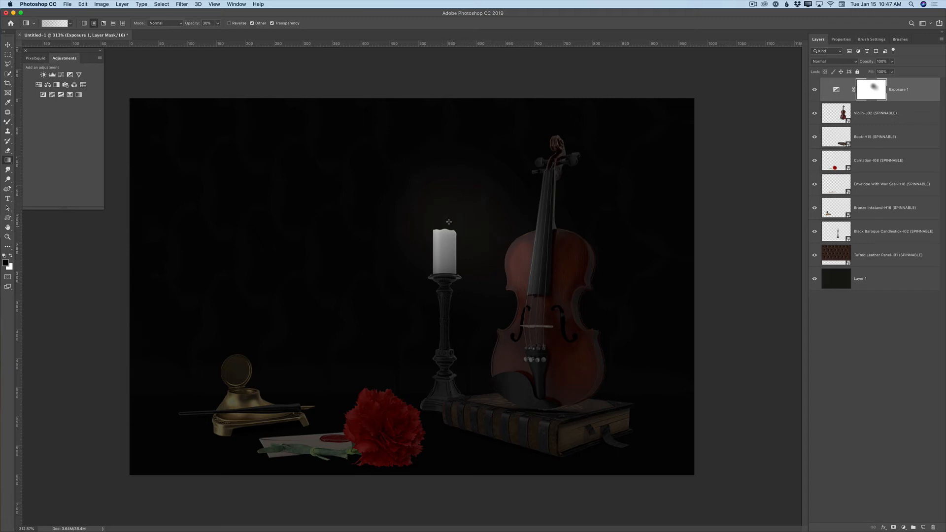
left_click_drag(449, 221, 499, 257)
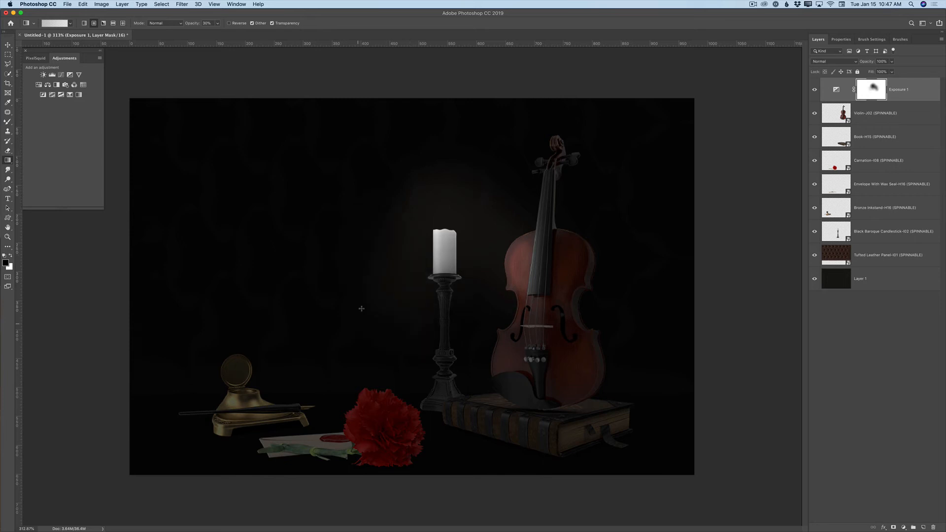
Extend the candle glow on the Exposure 1 mask with gradients toward the inkstand, across the violin and over the backdrop above the candle
mouse_move(384, 266)
left_mouse_down()
mouse_move(317, 322)
mouse_move(241, 414)
left_mouse_up()
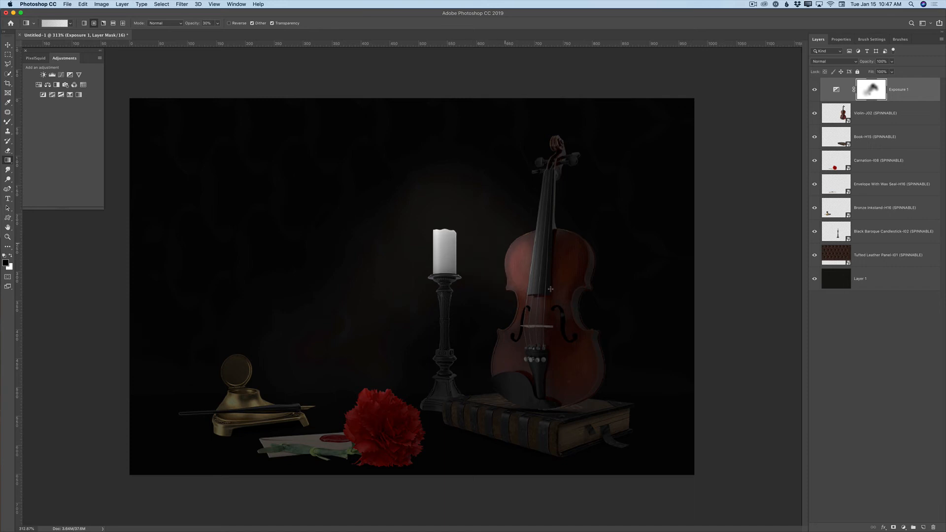
left_click_drag(505, 244, 550, 288)
left_click_drag(513, 211, 553, 230)
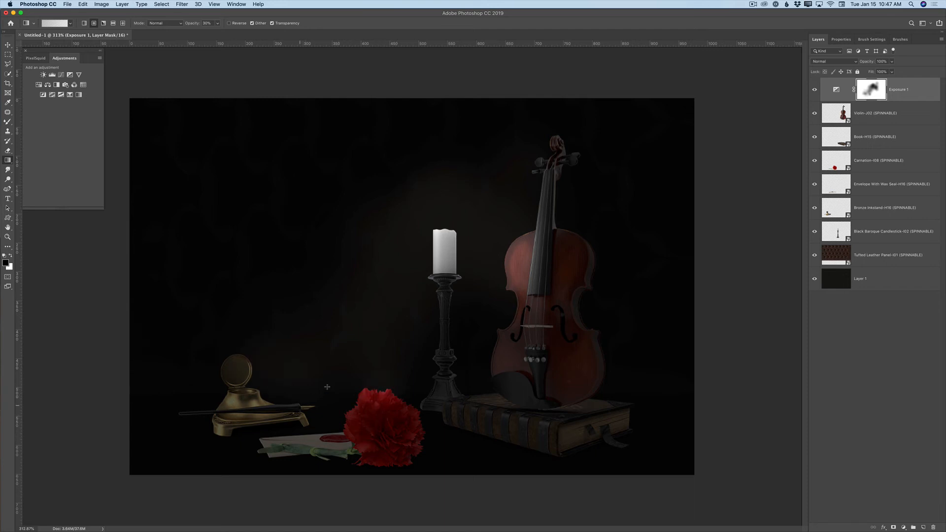
left_click_drag(389, 226, 450, 163)
Add an Exposure adjustment clipped to the book layer and darken the book with Exposure at about -1.03
left_click(872, 140)
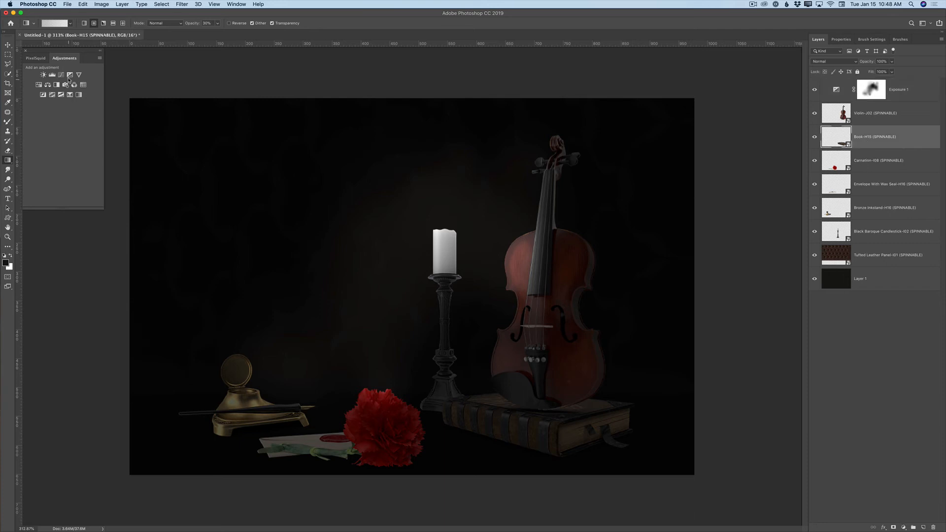
left_click(70, 74)
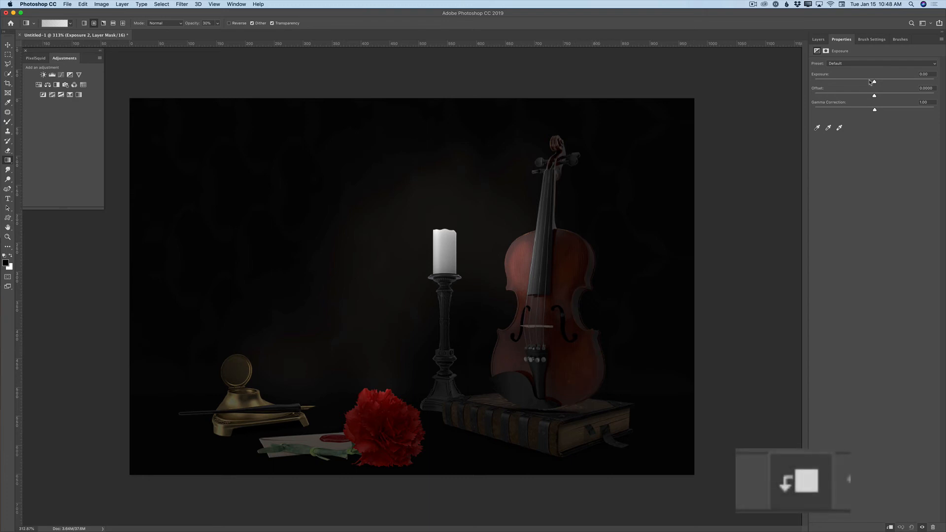
left_click_drag(874, 81, 865, 83)
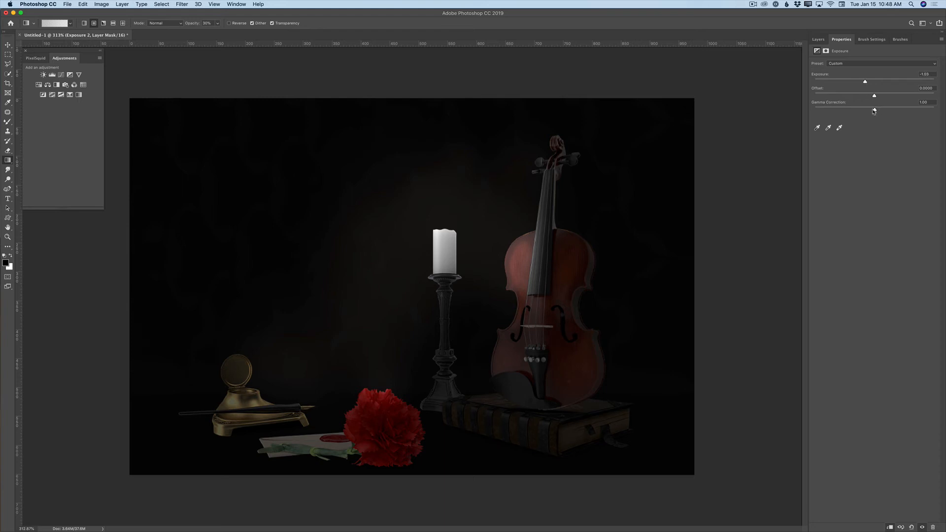
left_click(818, 39)
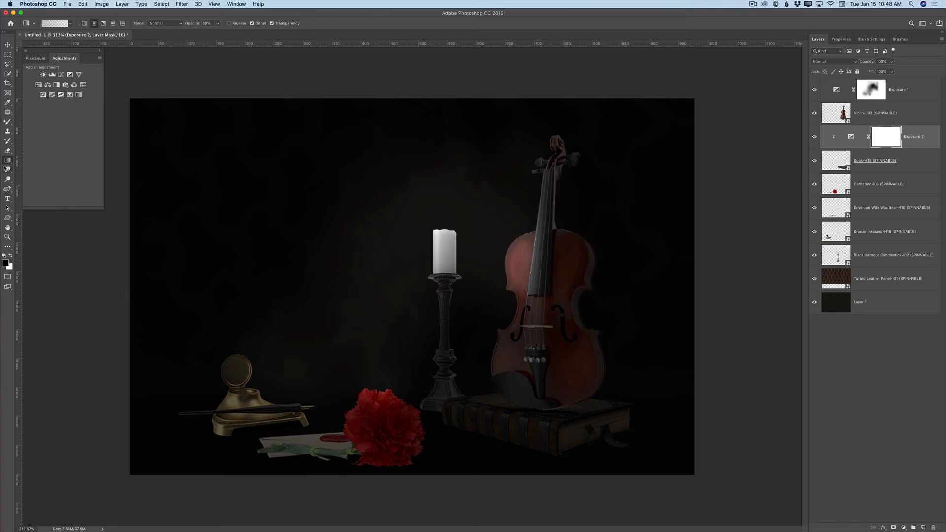
Bring back light on the book's upper surface with two gradients on the Exposure 2 mask
right_click(8, 162)
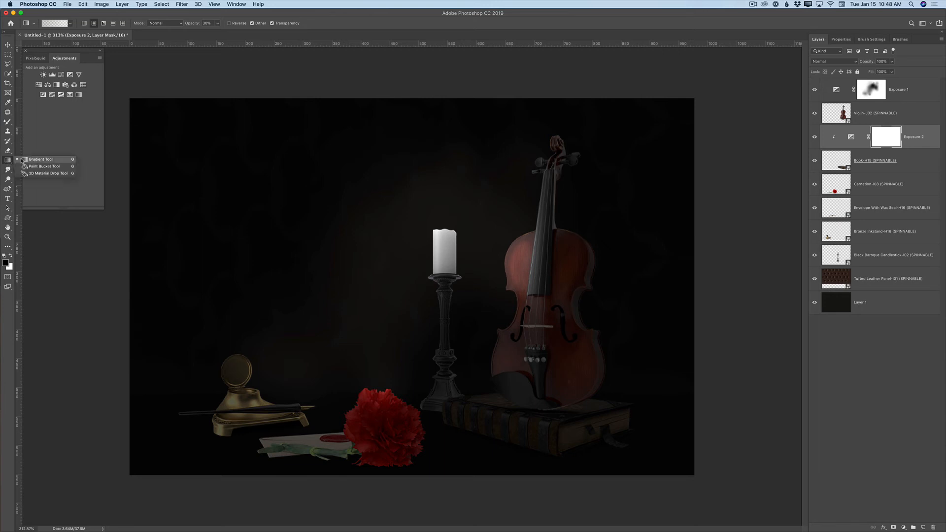
left_click(22, 161)
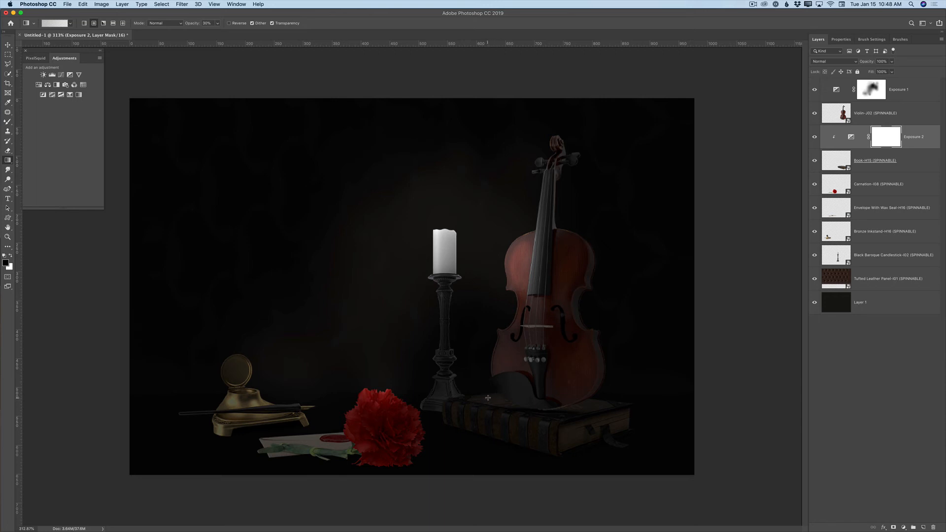
left_click_drag(481, 395, 520, 412)
left_click_drag(478, 384, 532, 411)
Create a new layer above Exposure 1 and draw a four-point Curvature Pen path rising from the candle's top
left_click(899, 91)
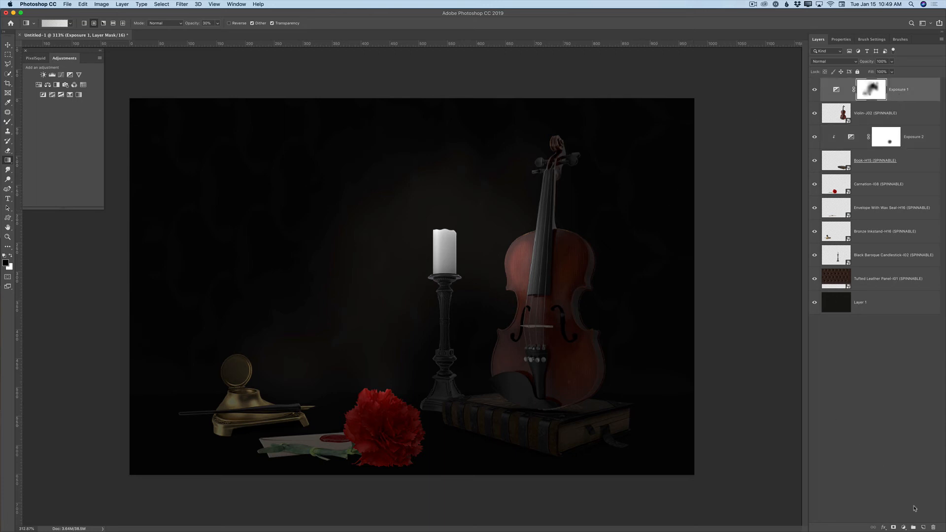
left_click(923, 527)
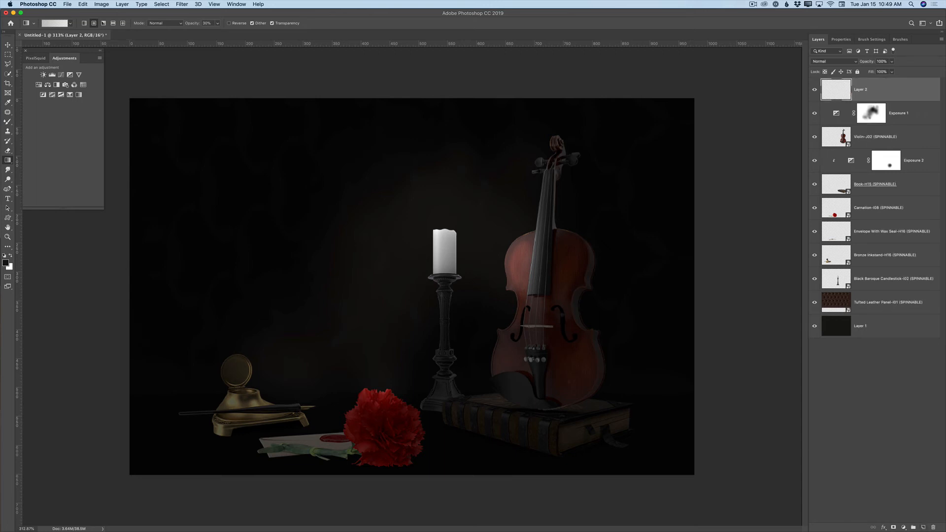
left_click(7, 188)
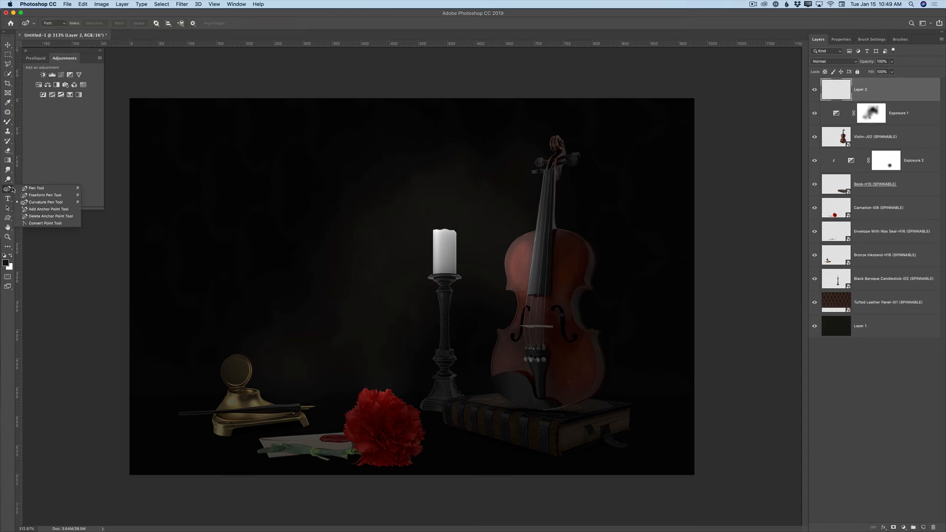
left_click(55, 202)
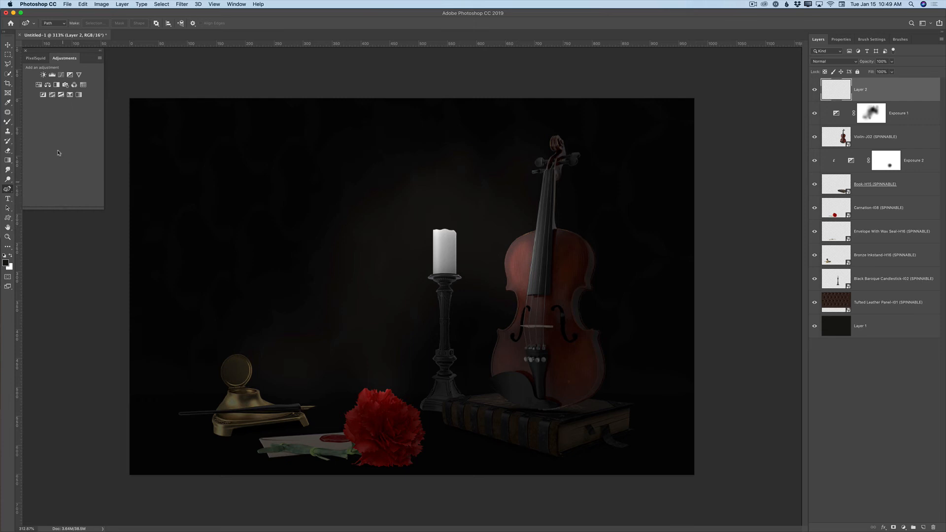
left_click(62, 24)
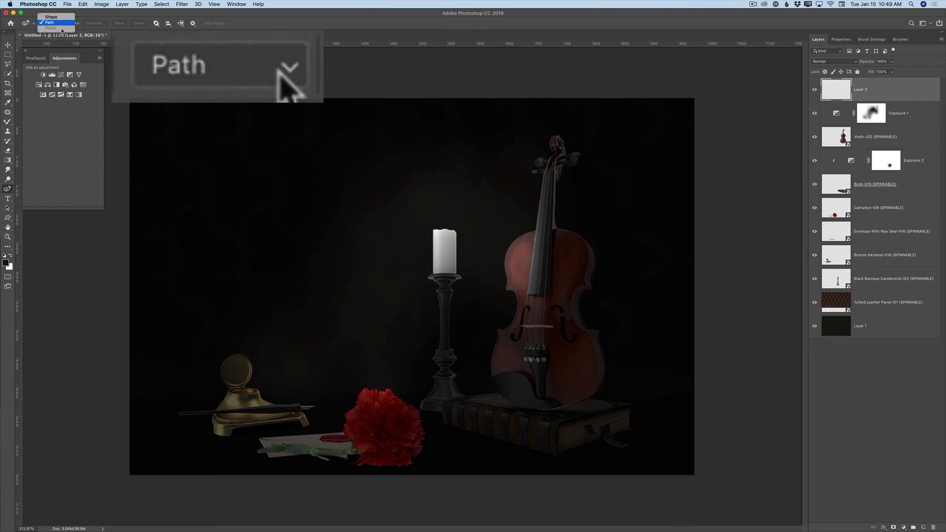
left_click(58, 25)
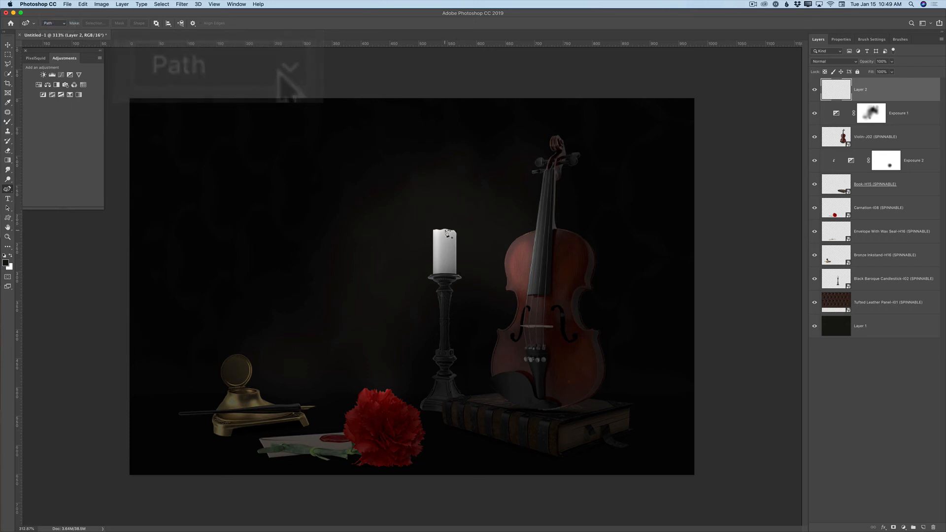
left_click(446, 232)
left_click(447, 217)
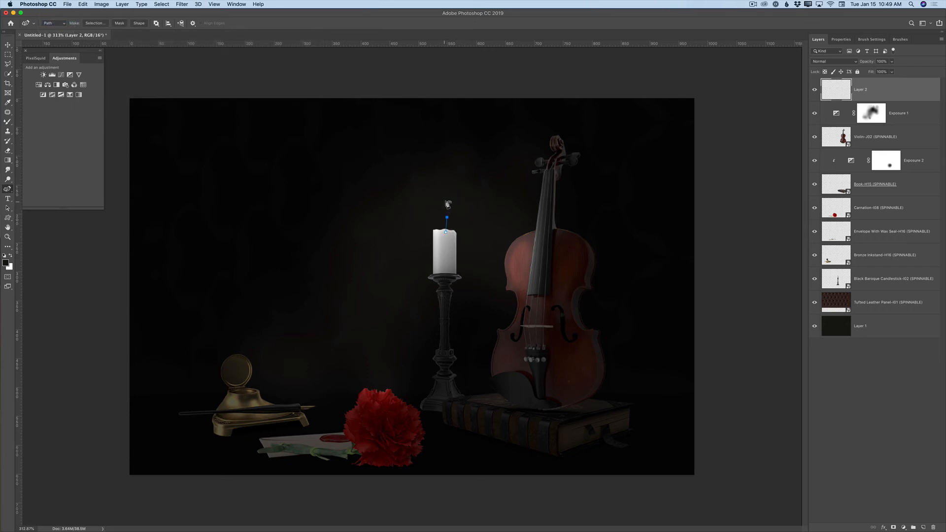
left_click(446, 202)
left_click(446, 185)
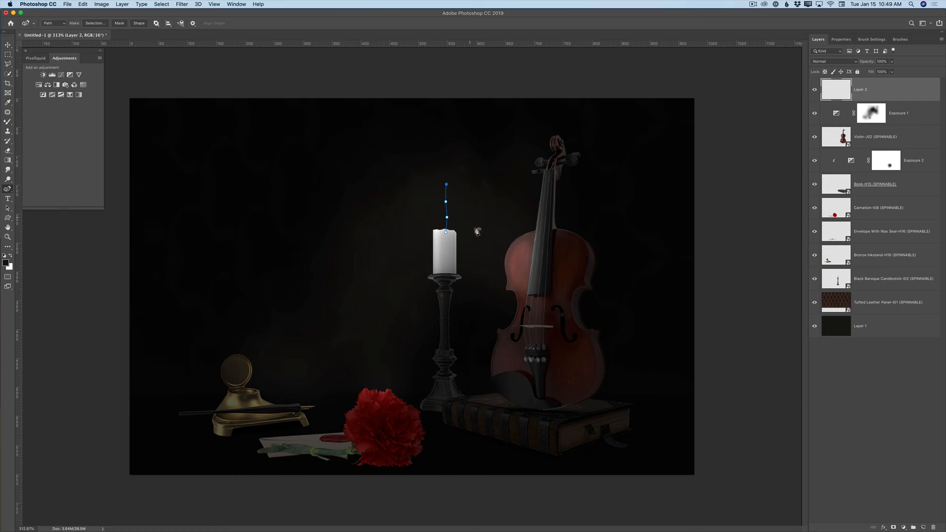
Render a Candle Light flame along the path, fine-tuning its width, and dismiss the path
left_click(183, 4)
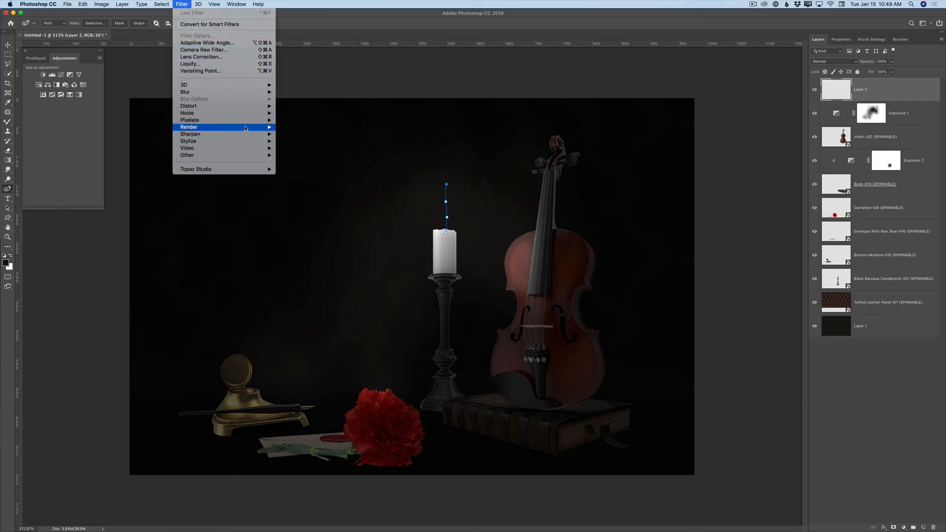
mouse_move(245, 129)
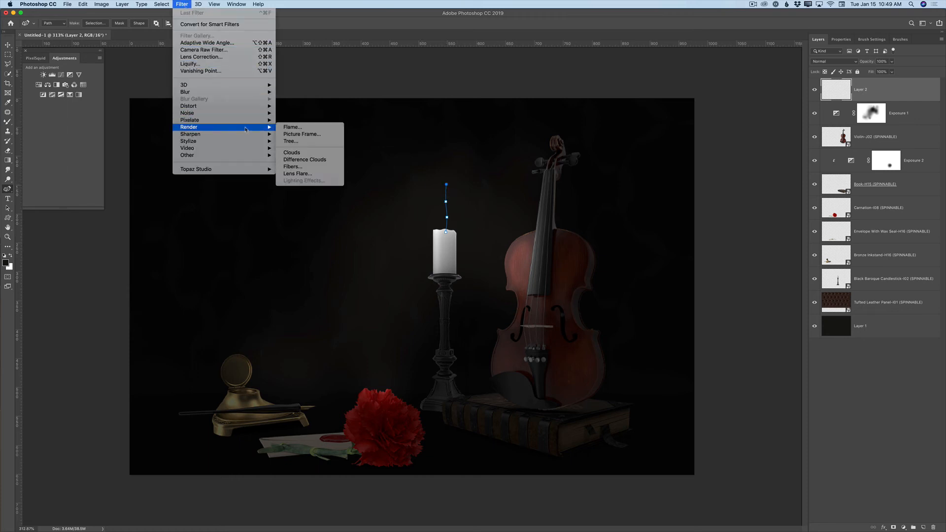
left_click(292, 127)
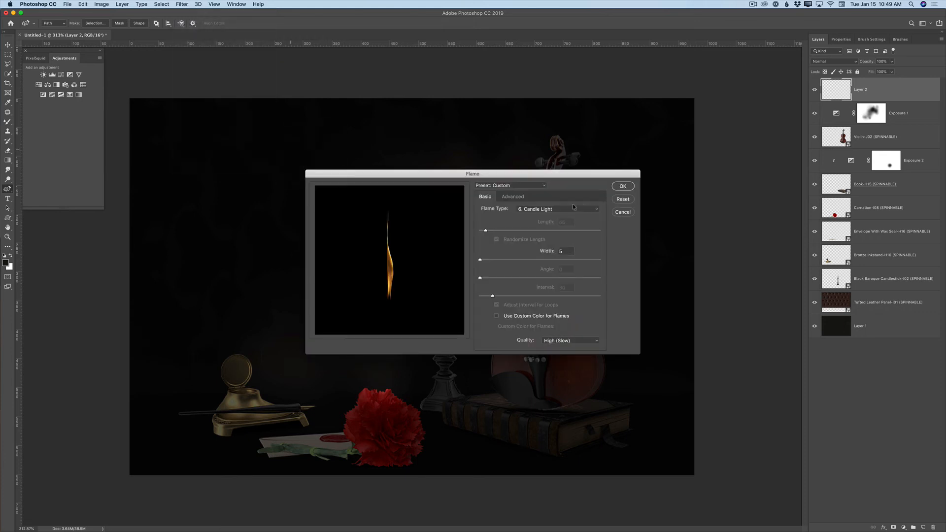
left_click(535, 212)
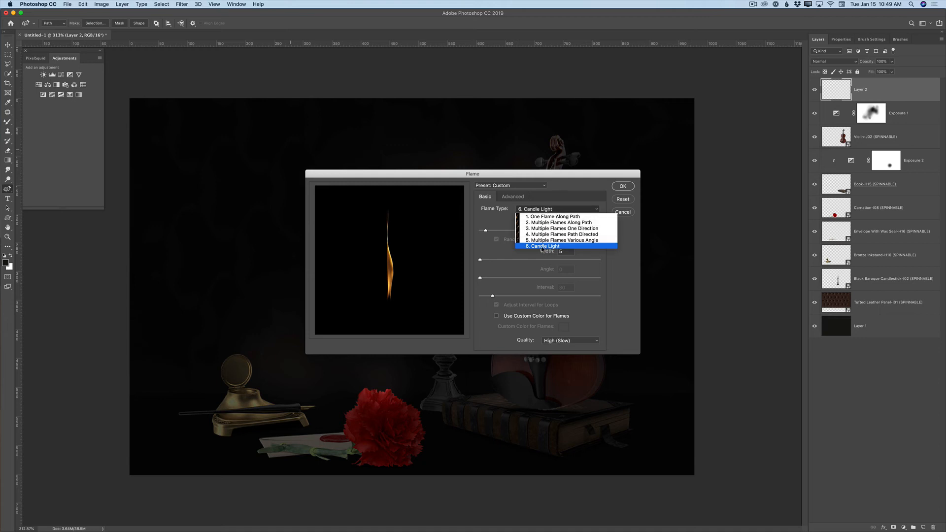
left_click(544, 246)
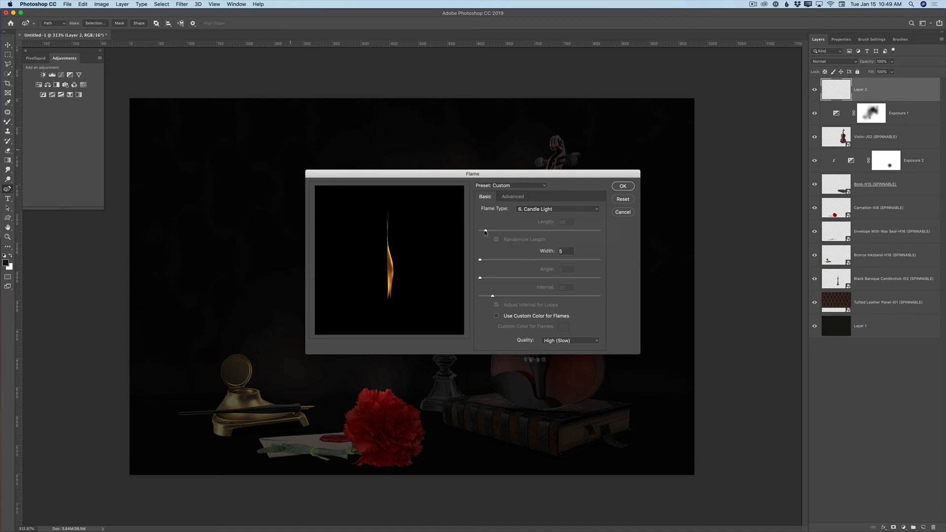
left_click_drag(481, 260, 482, 261)
left_click(623, 187)
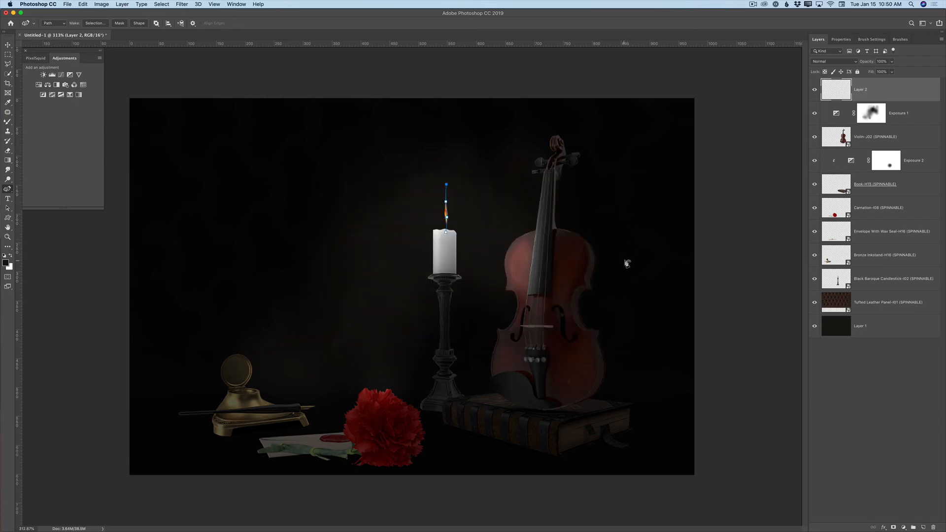
key("Return")
Move the flame down onto the candle's top and fine-tune its position at close range
left_click(8, 46)
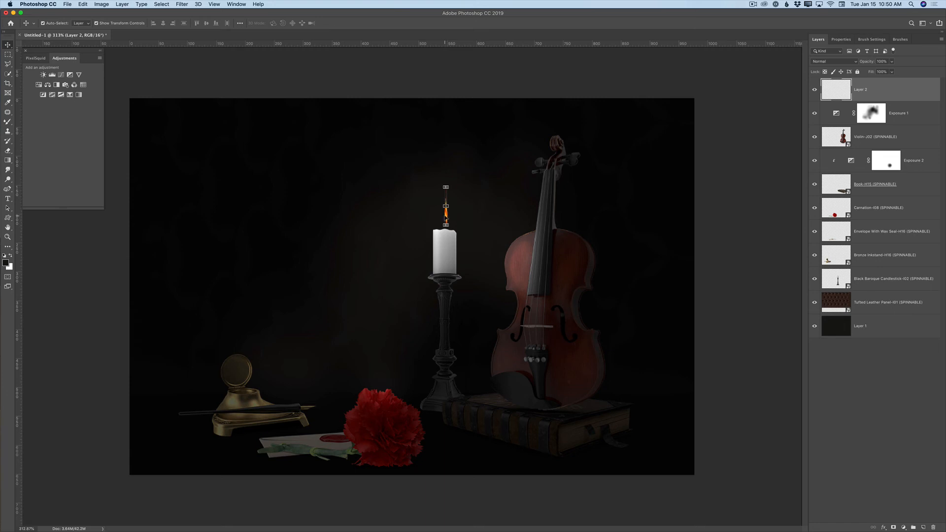
left_click_drag(446, 216, 446, 224)
left_click(8, 237)
left_click_drag(454, 223, 471, 225)
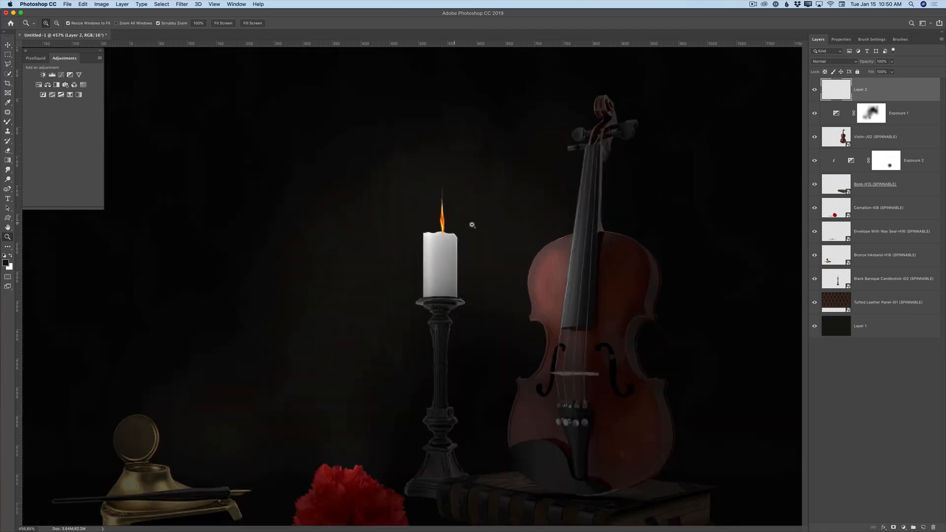
key("v")
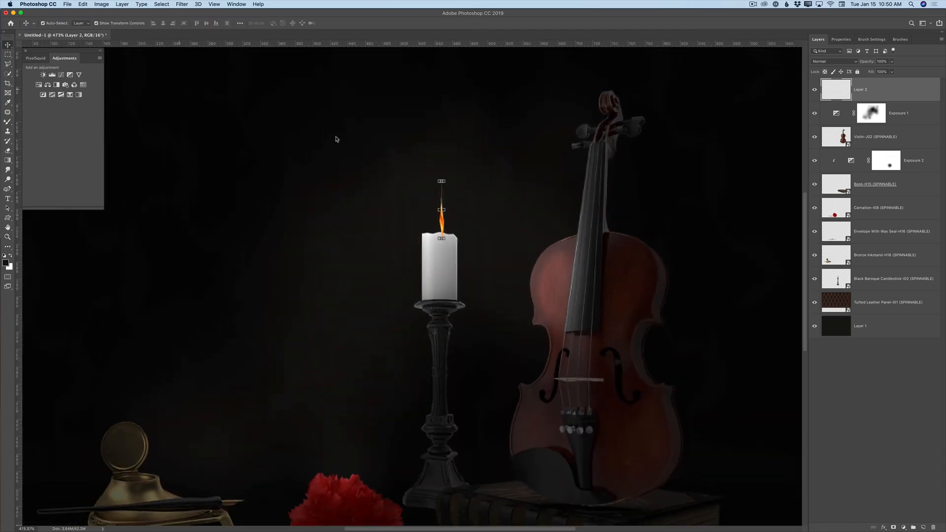
left_click_drag(442, 220, 440, 216)
left_click(7, 238)
mouse_move(415, 250)
left_mouse_down()
mouse_move(396, 243)
mouse_move(410, 242)
left_mouse_up()
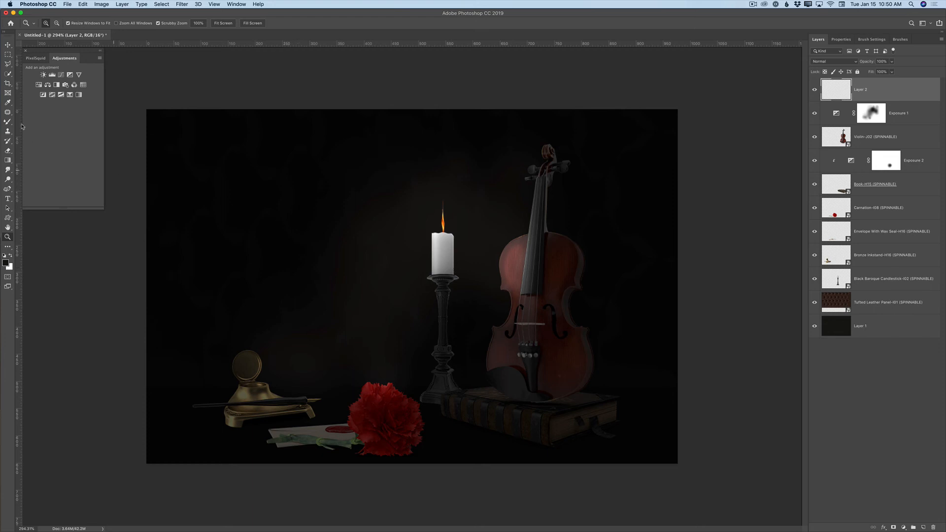
Add a Color Lookup adjustment above the flame layer, try the FallColors.look 3D LUT and undo that LUT choice
left_click(84, 84)
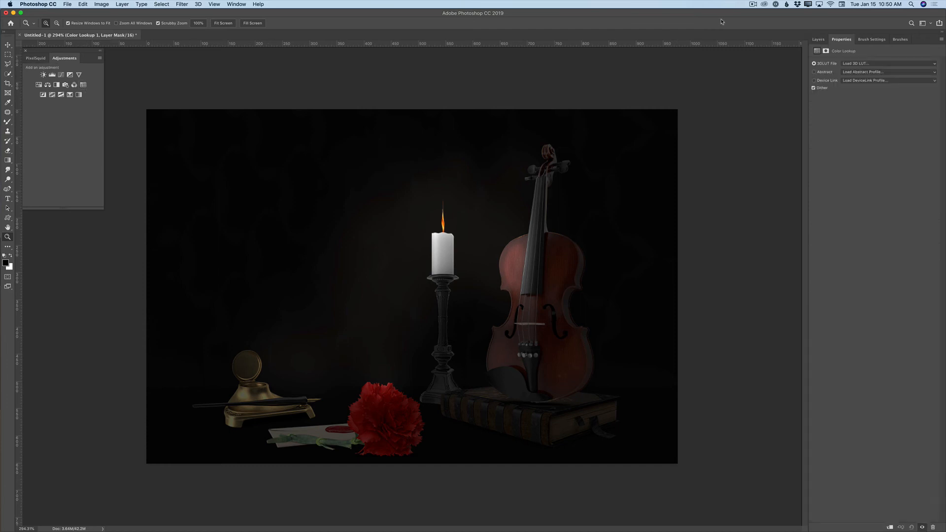
left_click(857, 64)
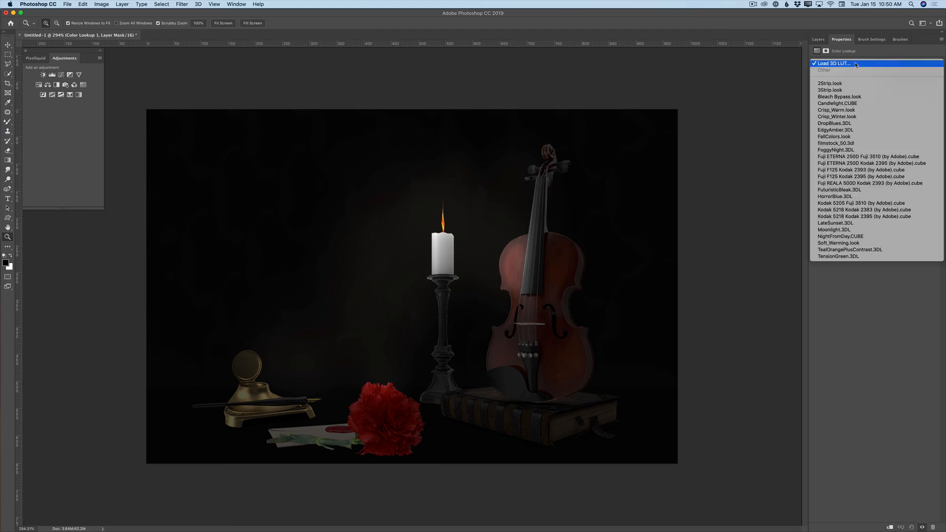
left_click(843, 137)
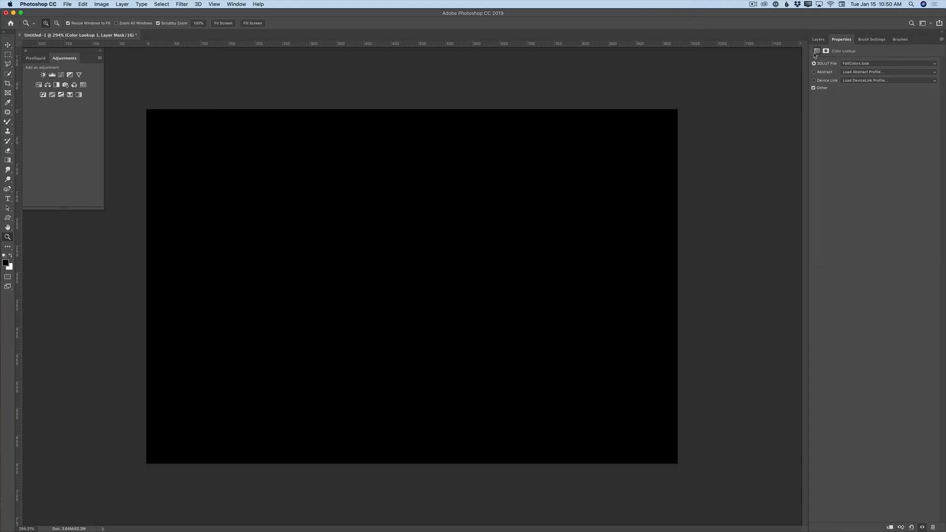
left_click(83, 4)
left_click(86, 14)
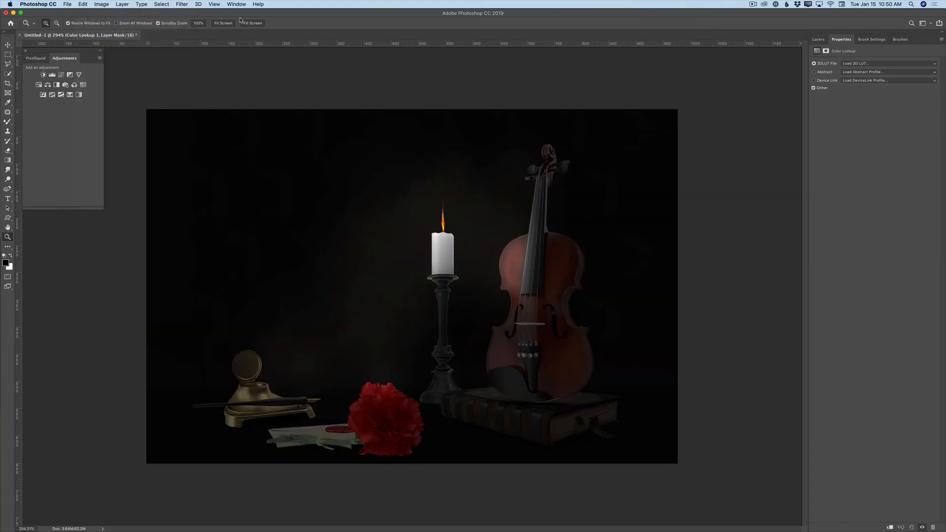
Delete the Color Lookup 1 adjustment layer from above the flame layer
left_click(817, 39)
left_click_drag(918, 93, 933, 527)
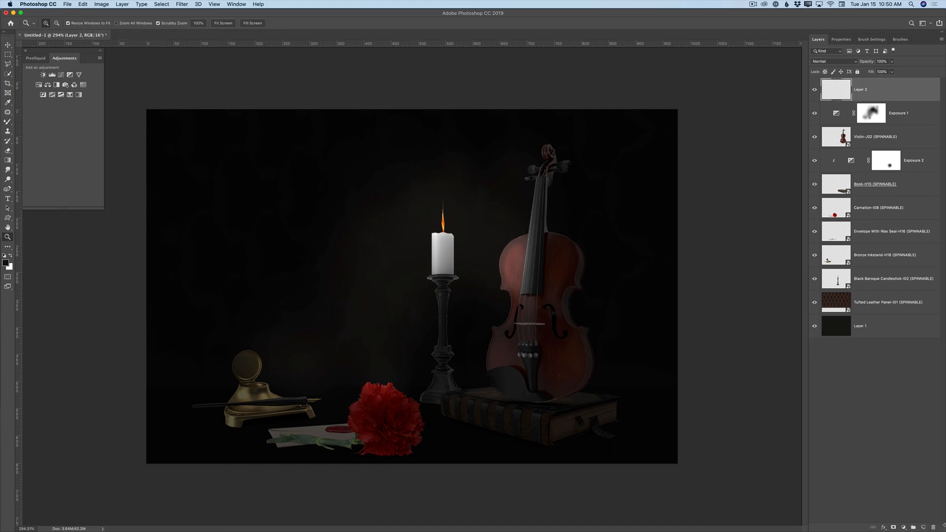
Merge all visible layers into one and duplicate the merged layer
left_click(941, 41)
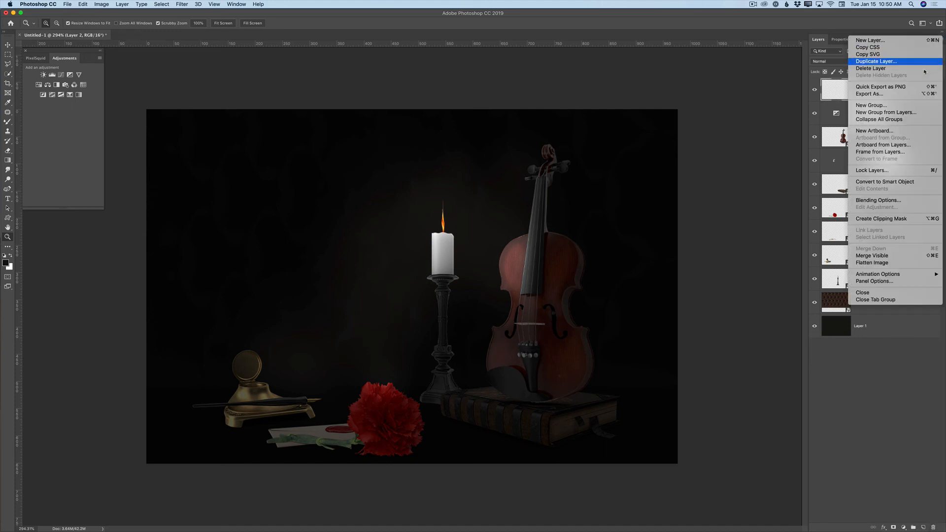
left_click(894, 260)
left_click_drag(870, 88, 923, 526)
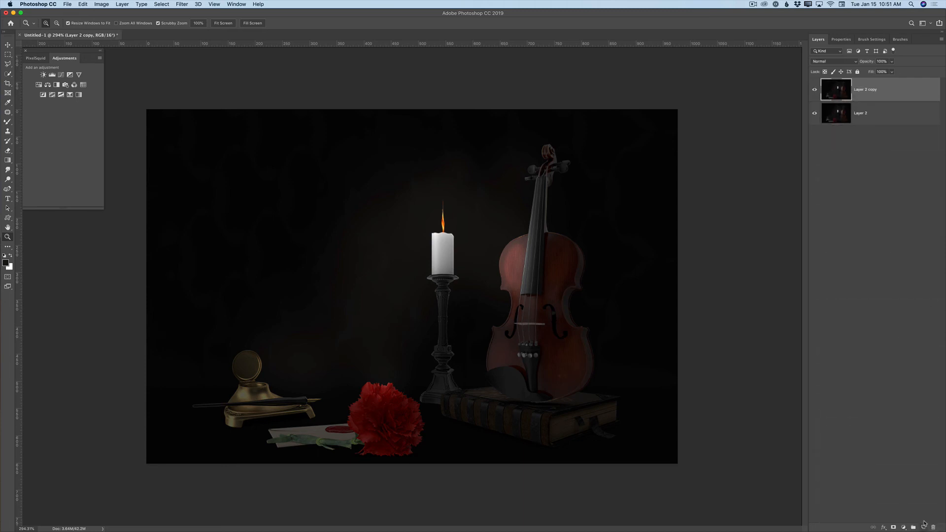
Open the duplicated layer in the Camera Raw Filter and apply the Vintage 09 profile at an amount of 107
left_click(181, 5)
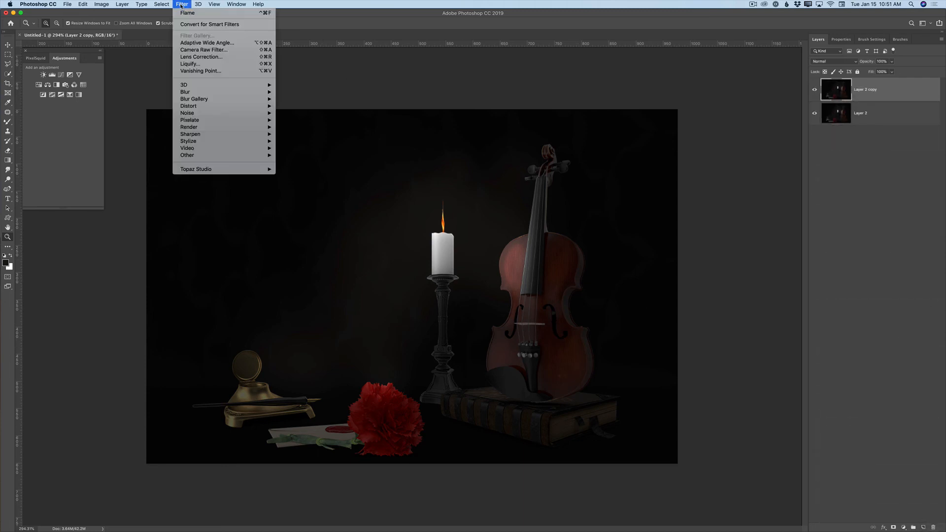
left_click(195, 50)
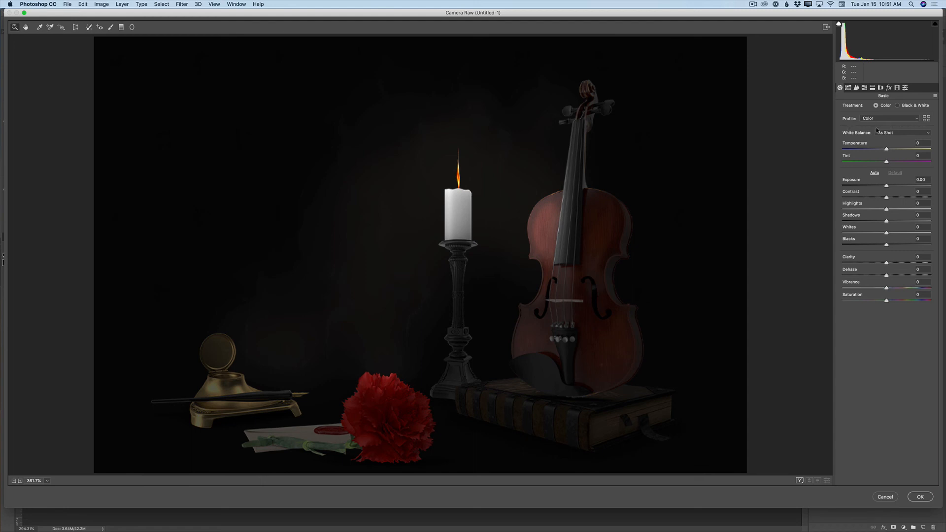
left_click(927, 119)
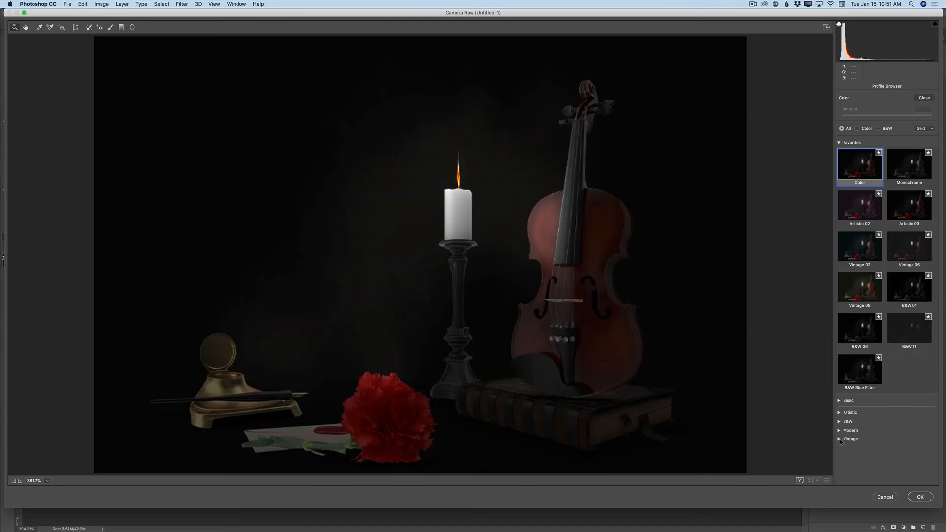
left_click(838, 439)
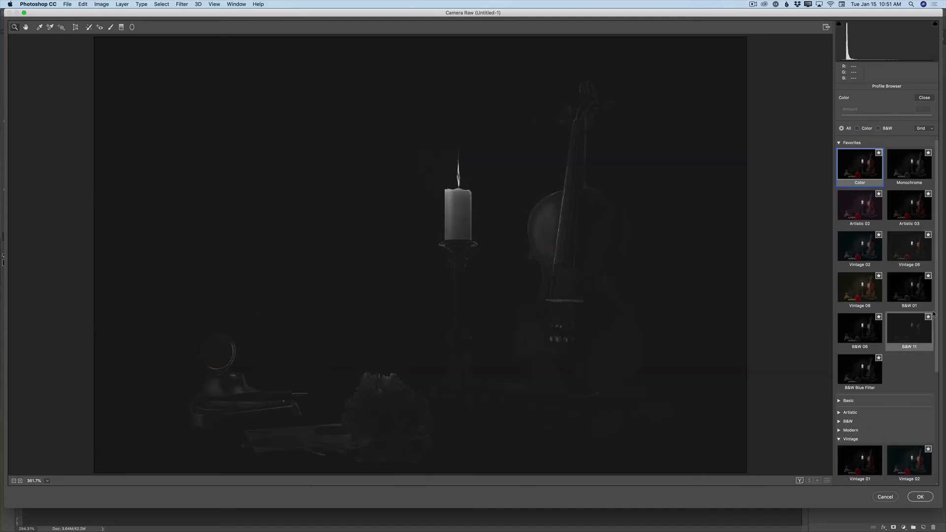
scroll(909, 325, "down", 5)
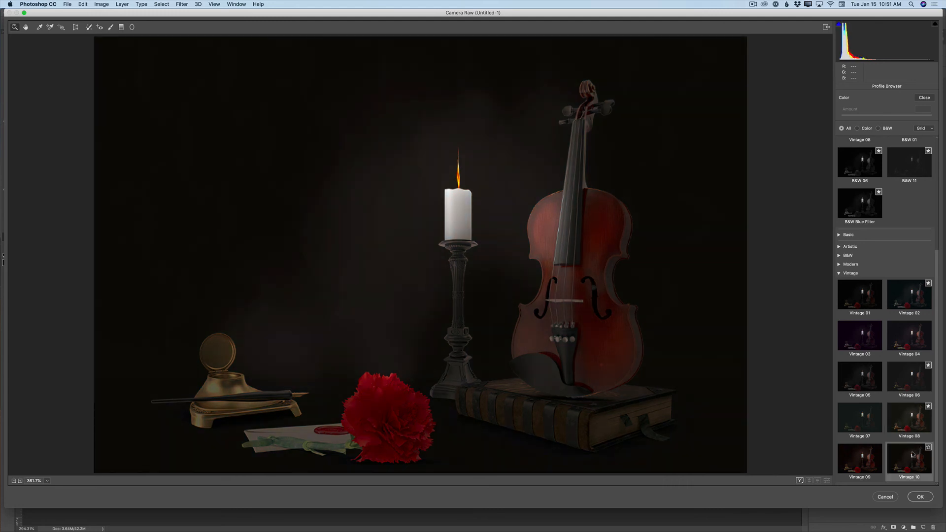
left_click(855, 462)
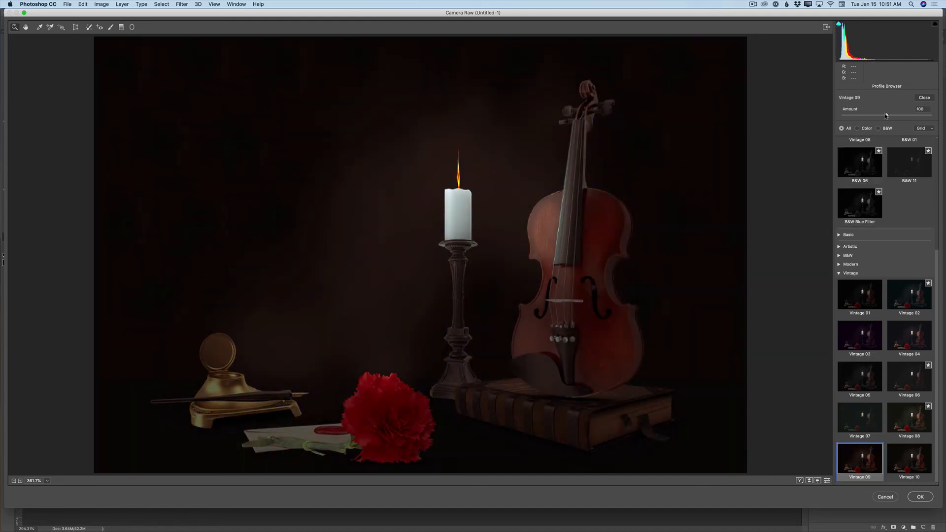
mouse_move(885, 116)
left_mouse_down()
mouse_move(930, 115)
mouse_move(863, 116)
mouse_move(889, 114)
left_mouse_up()
left_click(925, 99)
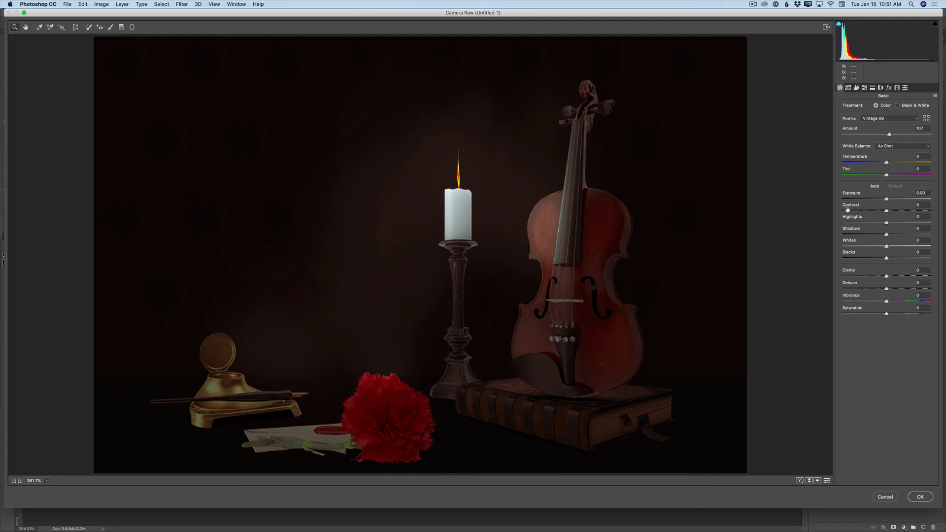
Set Exposure to -0.05 and Contrast to -6, slightly lower Highlights, apply the filter and compare the graded copy with the layer beneath
left_click_drag(887, 199, 884, 224)
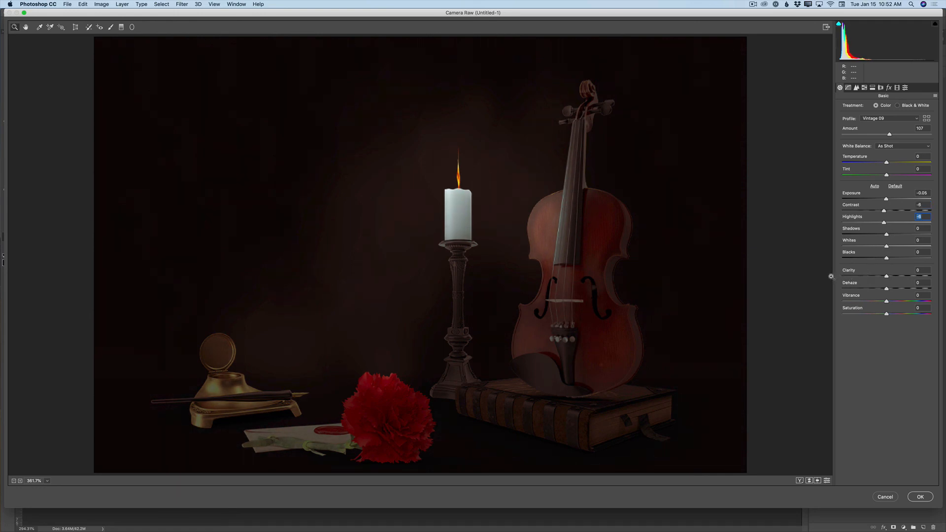
left_click(919, 496)
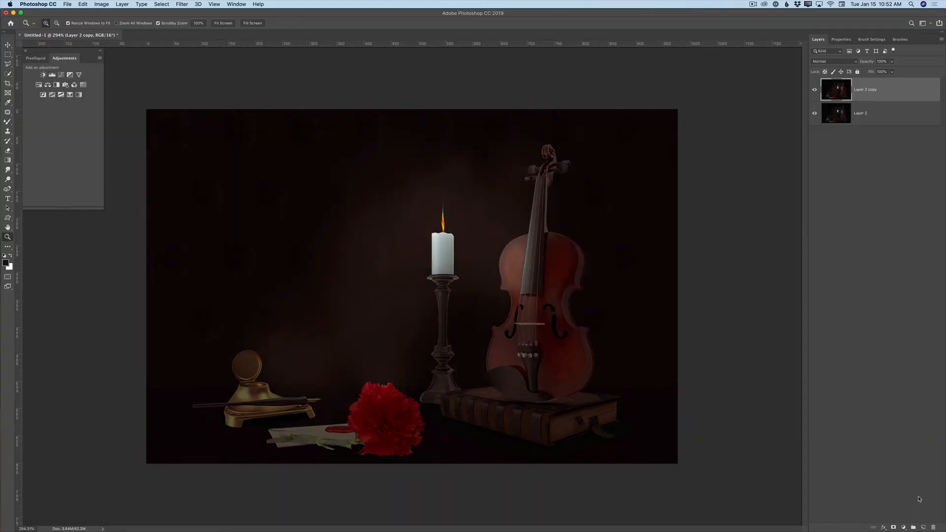
left_click(814, 90)
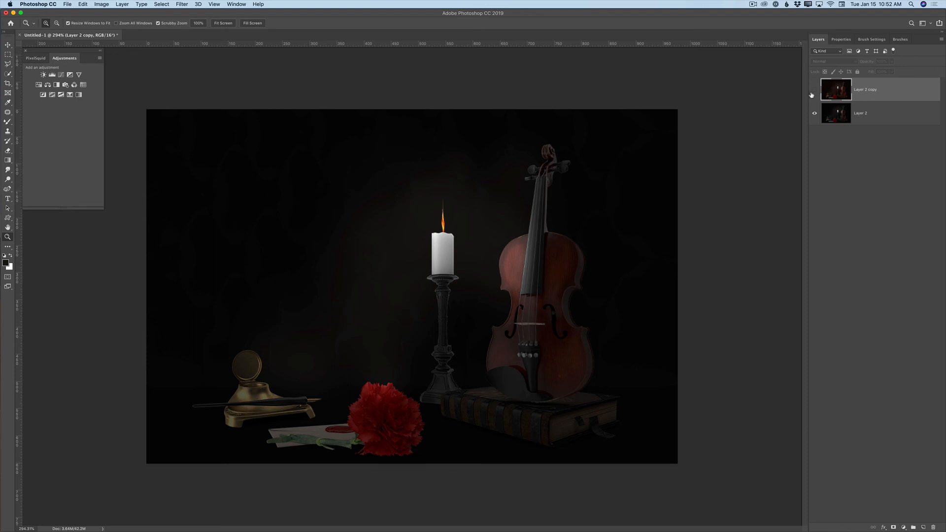
left_click(814, 90)
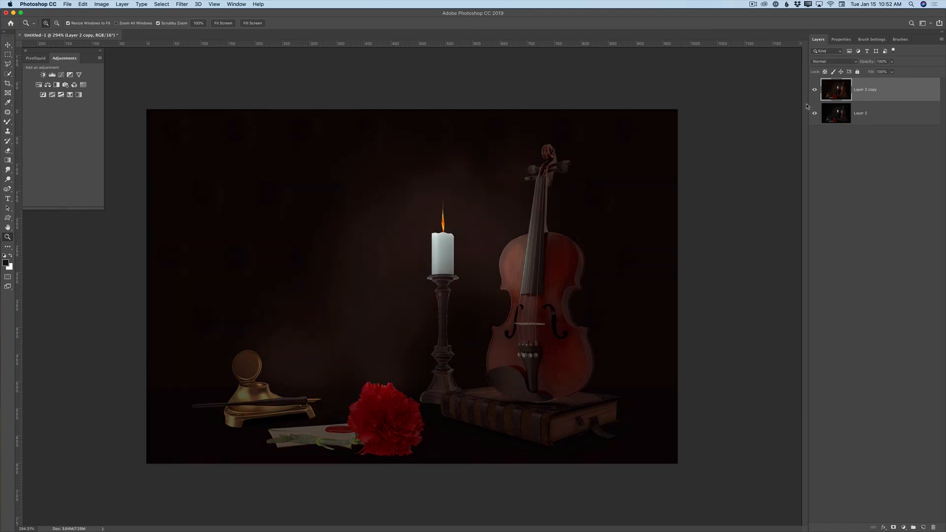